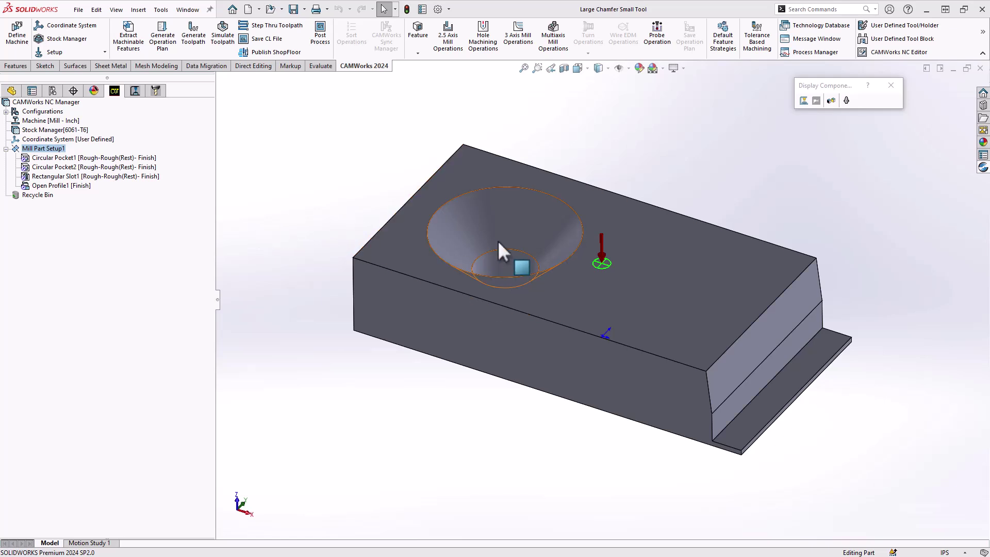
{"action": "left_click", "coordinate": [66, 158]}
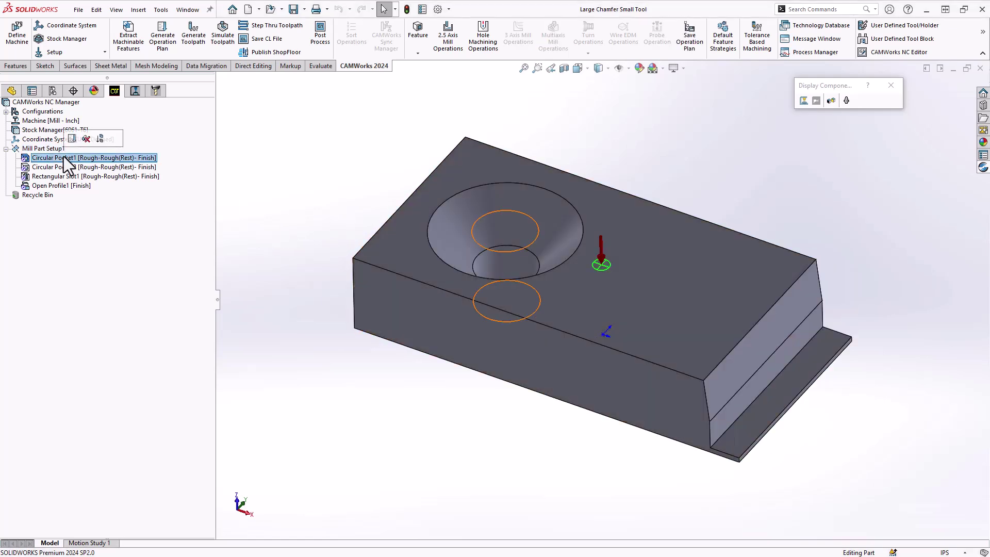
{"action": "left_click", "coordinate": [80, 167]}
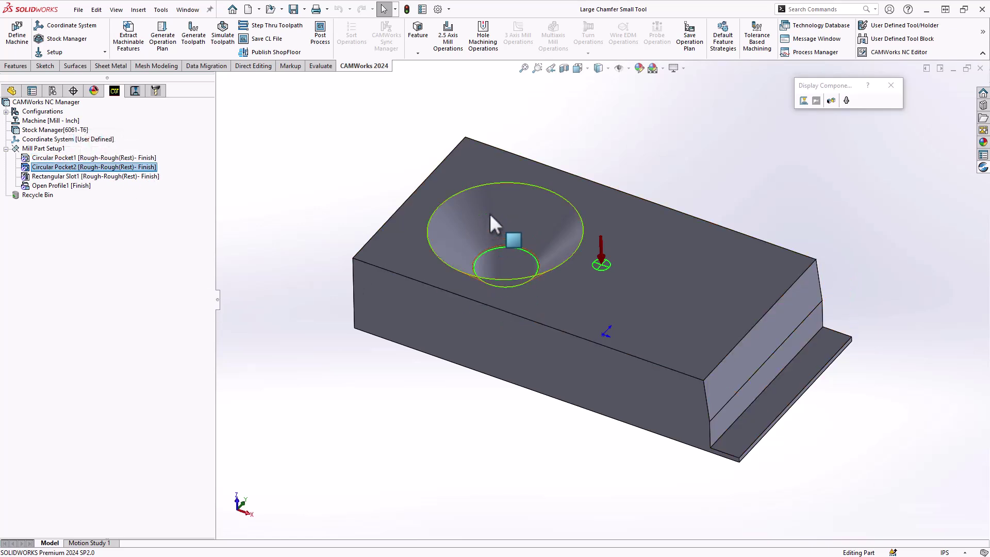
{"action": "mouse_move", "coordinate": [493, 242]}
{"action": "middle_mouse_down"}
{"action": "mouse_move", "coordinate": [504, 203]}
{"action": "mouse_move", "coordinate": [497, 228]}
{"action": "middle_mouse_up"}
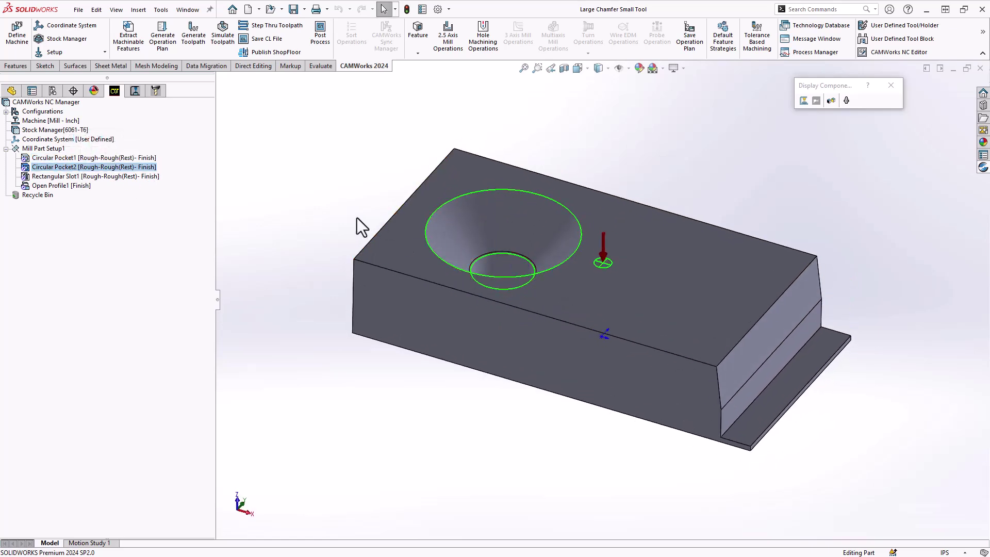
{"action": "left_click", "coordinate": [61, 186]}
{"action": "middle_click_drag", "start_coordinate": [760, 415], "coordinate": [778, 342]}
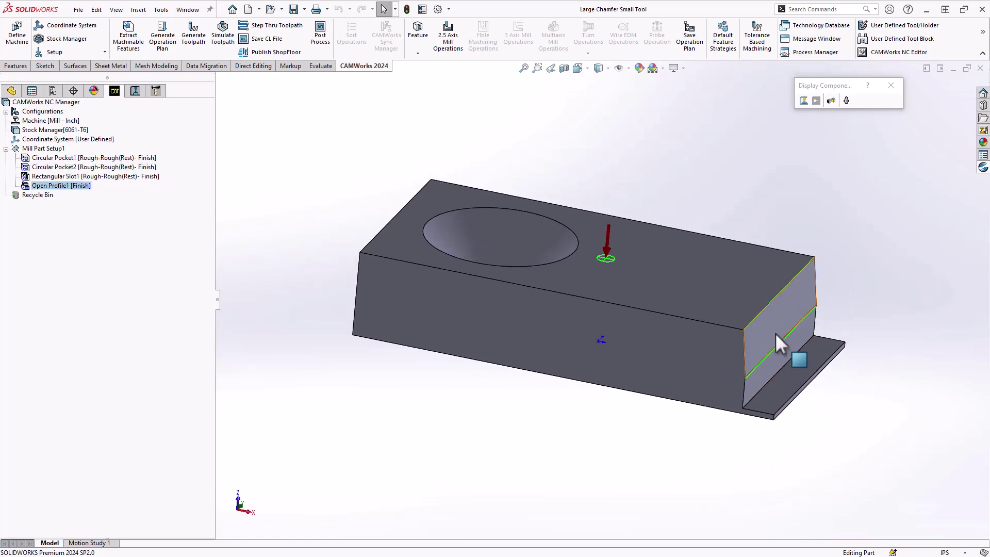
{"action": "left_click", "coordinate": [106, 176]}
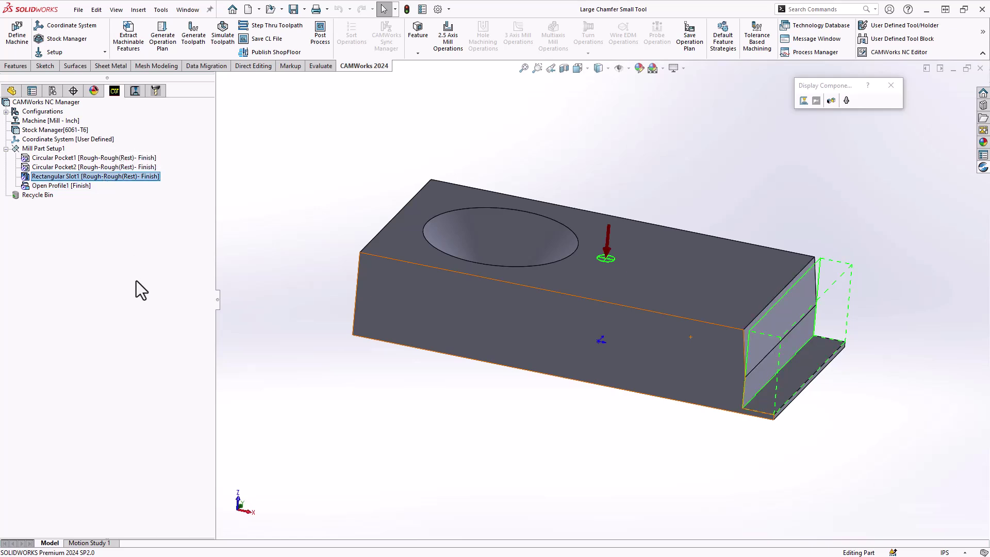
{"action": "left_click", "coordinate": [64, 167]}
{"action": "right_click", "coordinate": [66, 169]}
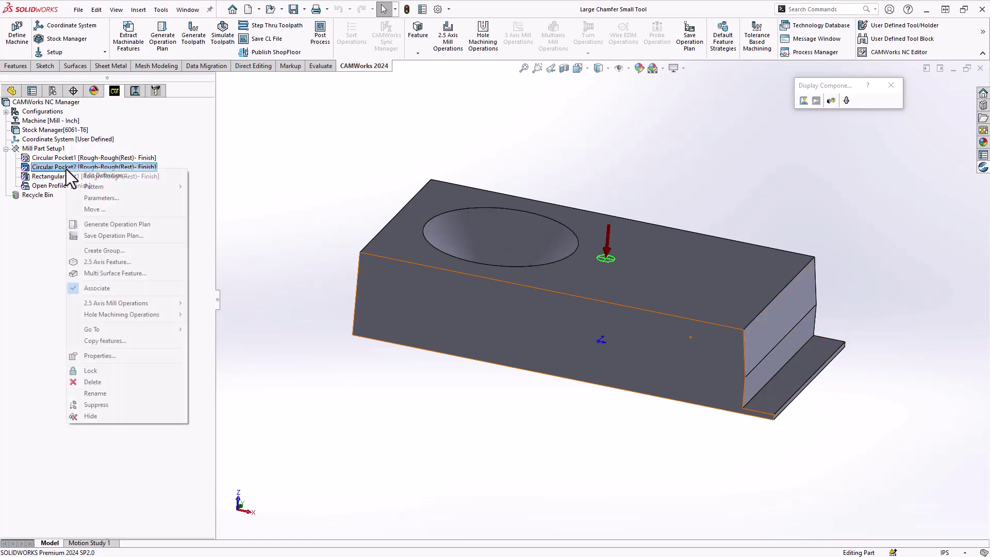
{"action": "left_click", "coordinate": [85, 174]}
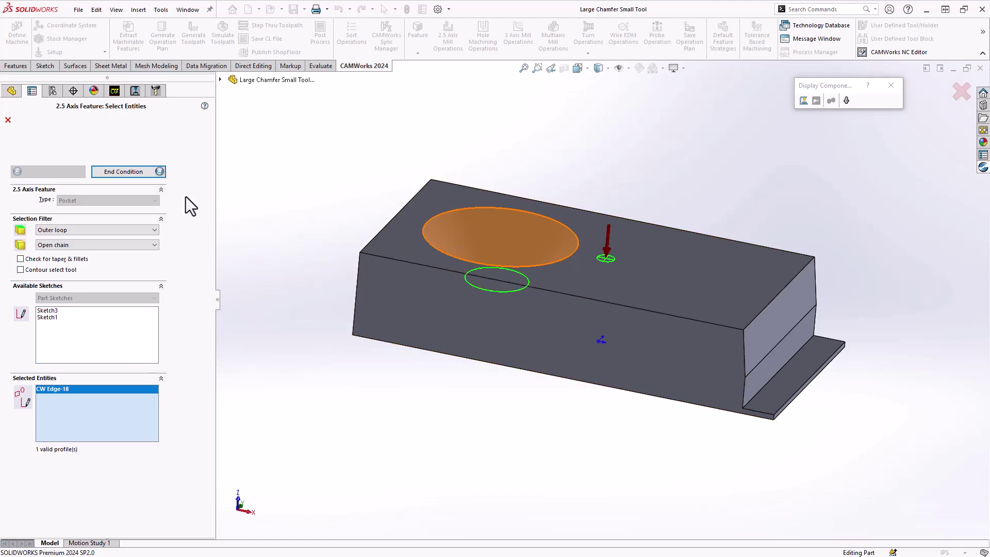
{"action": "left_click", "coordinate": [144, 174]}
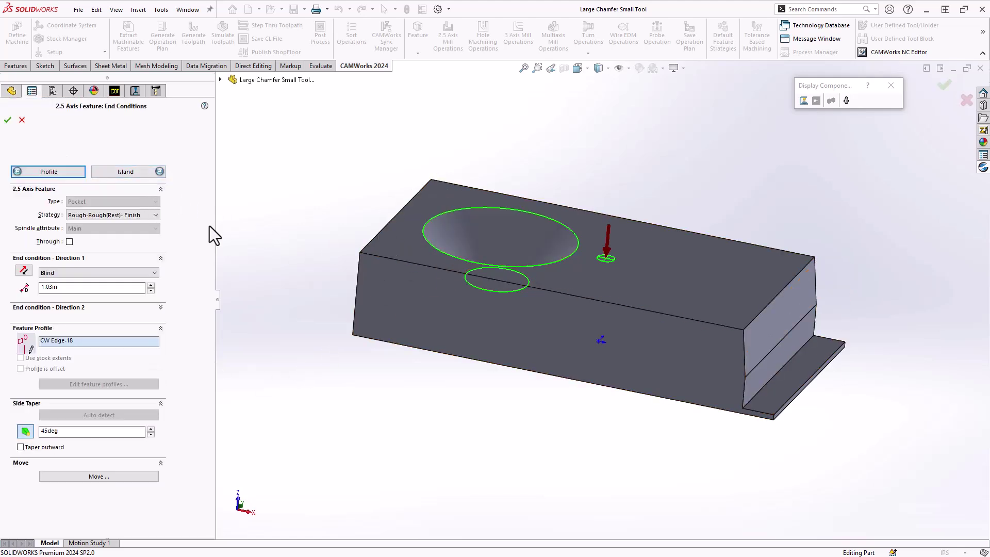
{"action": "left_click", "coordinate": [68, 287]}
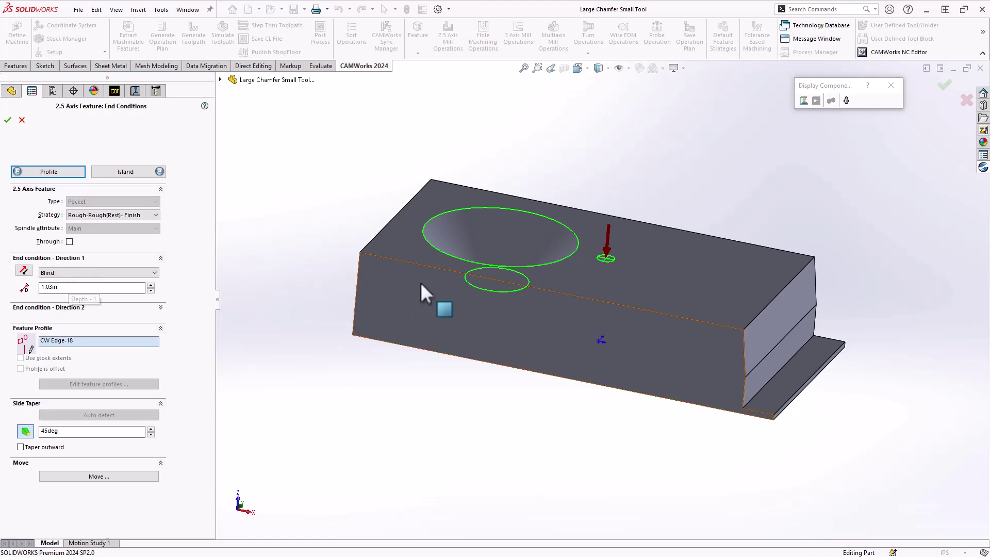
{"action": "middle_click_drag", "start_coordinate": [420, 287], "coordinate": [436, 294]}
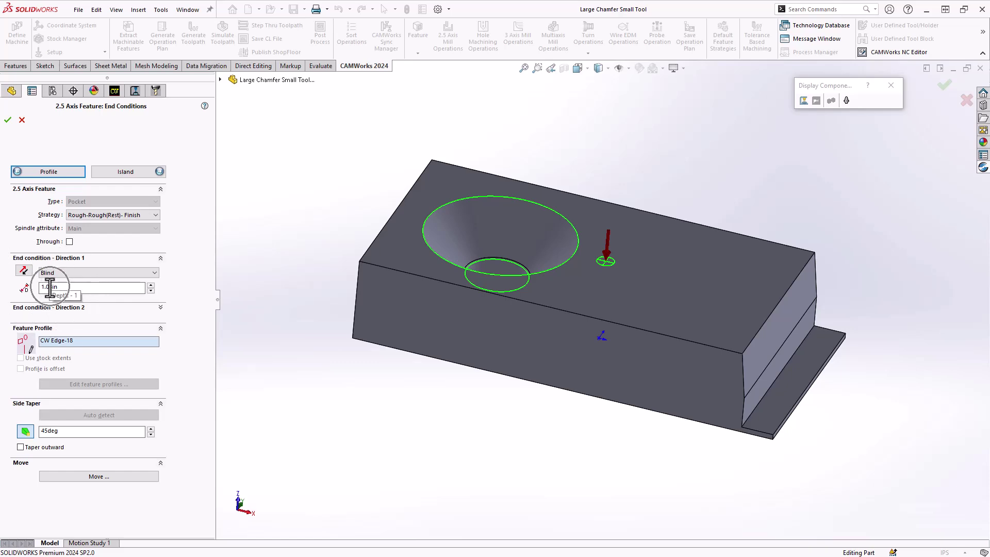
{"action": "scroll", "coordinate": [456, 278], "scroll_direction": "down", "scroll_amount": 3}
{"action": "scroll", "coordinate": [456, 281], "scroll_direction": "down", "scroll_amount": 3}
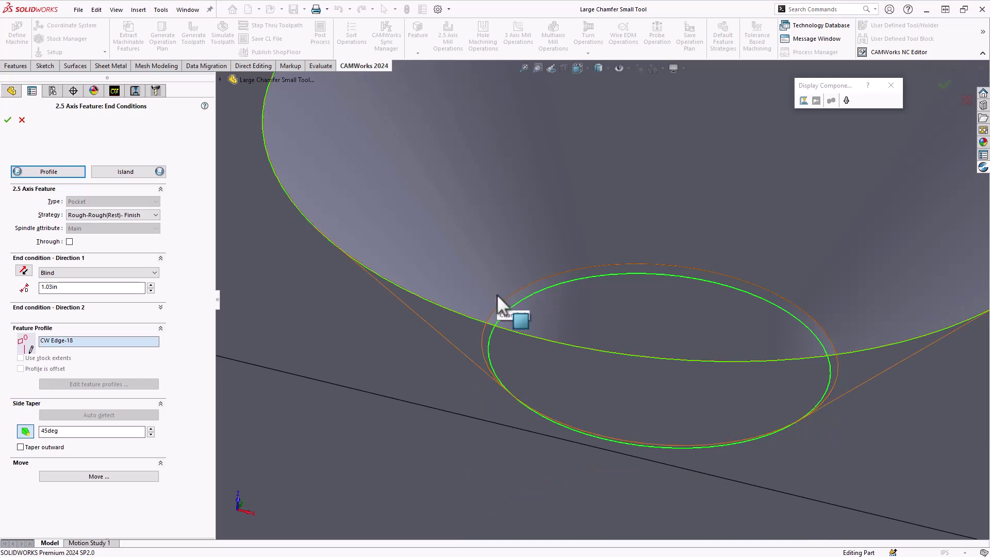
{"action": "scroll", "coordinate": [497, 304], "scroll_direction": "up", "scroll_amount": 4}
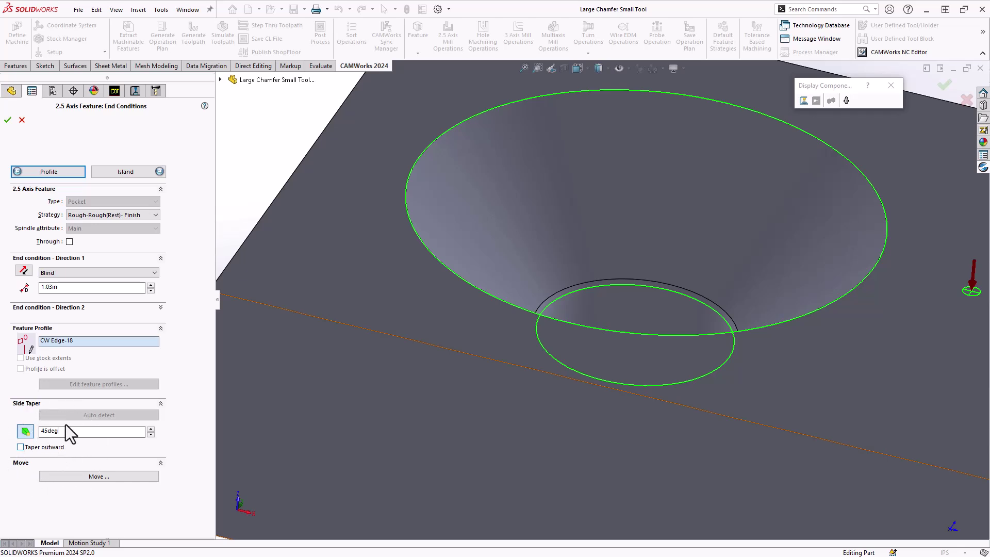
{"action": "left_click", "coordinate": [7, 120]}
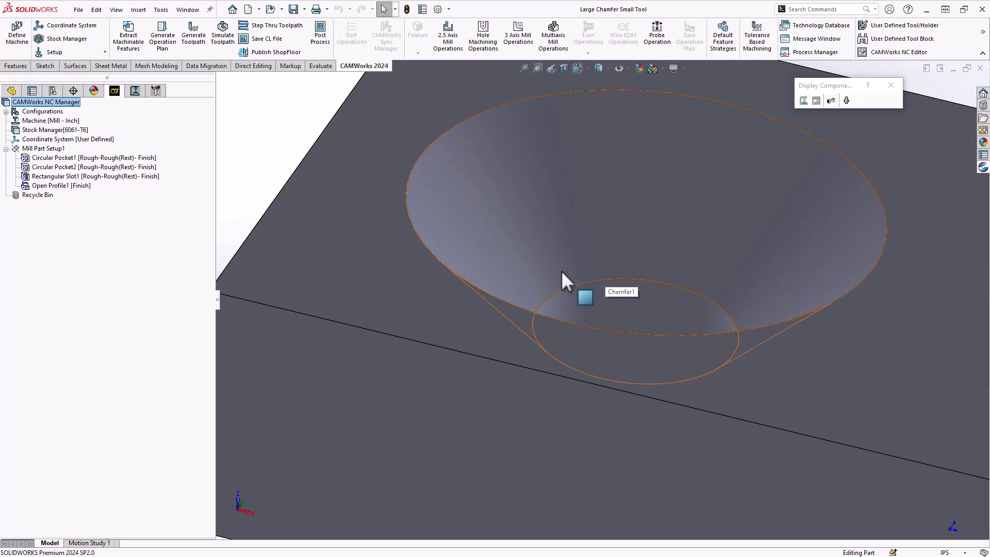
- Tilt the view into the cone and open Open Profile1's feature definition
{"action": "middle_click_drag", "start_coordinate": [607, 248], "coordinate": [599, 262]}
{"action": "scroll", "coordinate": [603, 284], "scroll_direction": "up", "scroll_amount": 4}
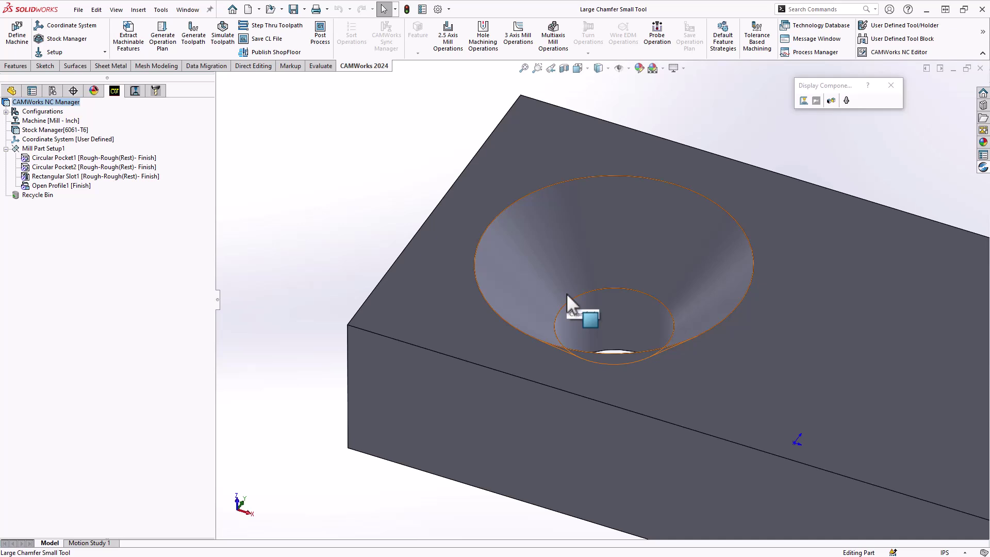
{"action": "middle_click_drag", "start_coordinate": [568, 295], "coordinate": [570, 292]}
{"action": "scroll", "coordinate": [571, 296], "scroll_direction": "up", "scroll_amount": 3}
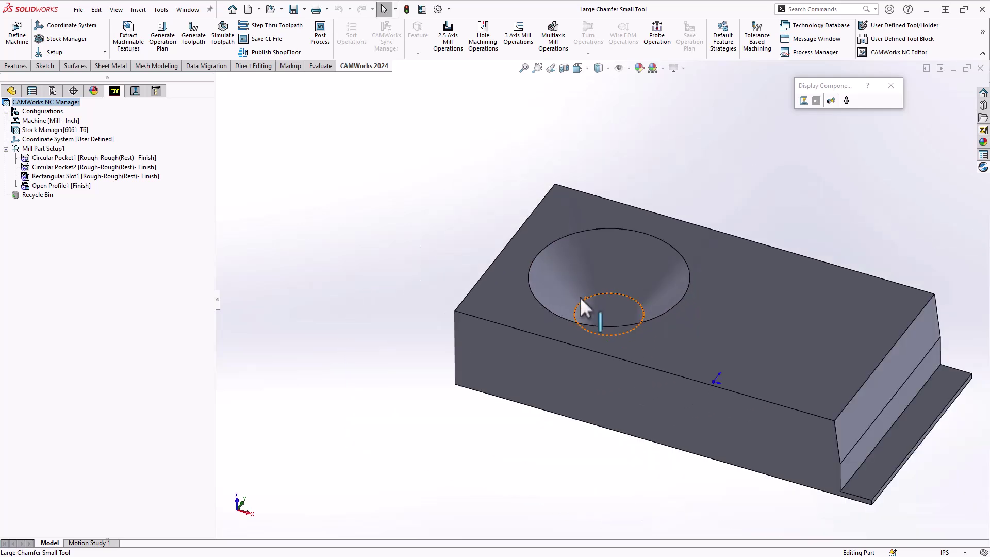
{"action": "left_click", "coordinate": [79, 187]}
{"action": "double_click", "coordinate": [79, 186]}
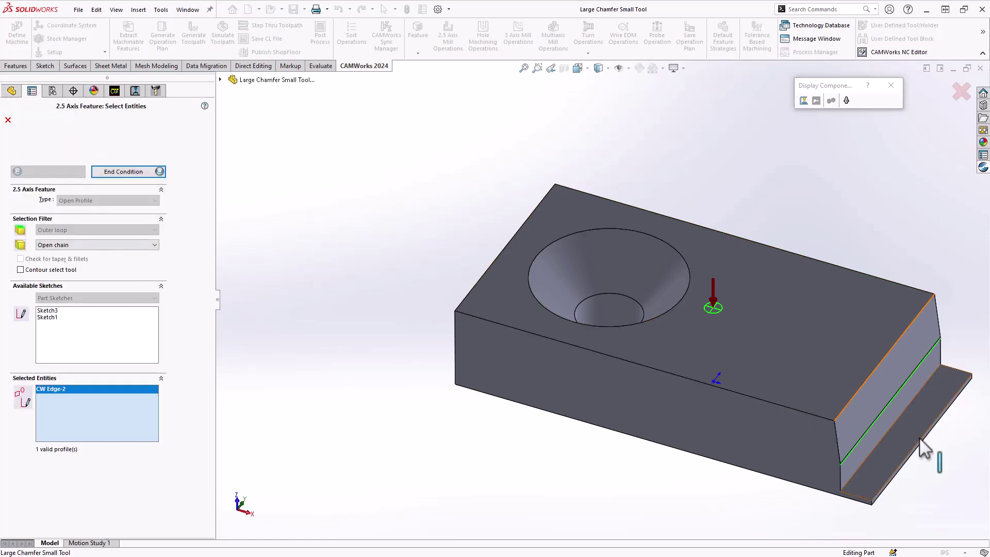
- Confirm a Blind 1.155in depth with a 7deg outward side taper, then accept
{"action": "left_click", "coordinate": [130, 173]}
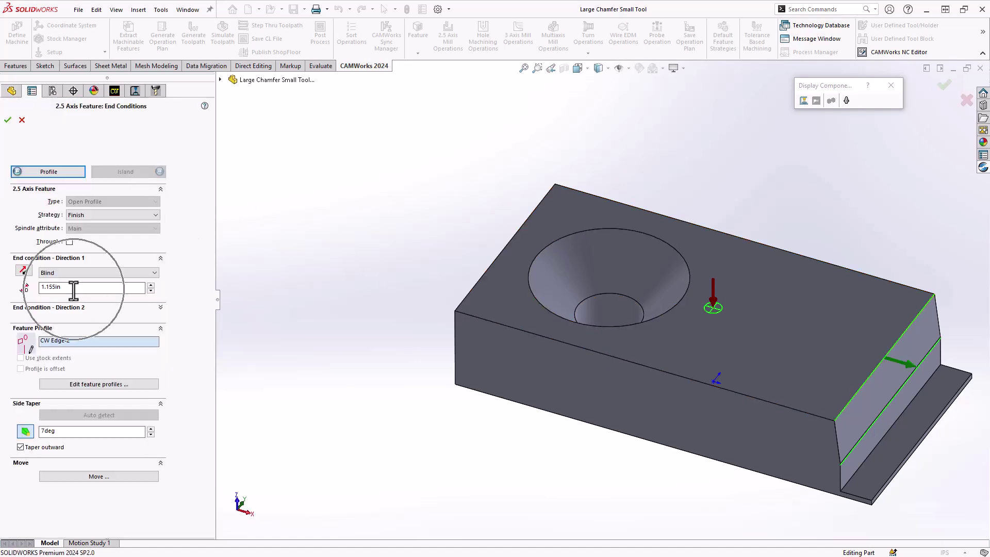
{"action": "scroll", "coordinate": [923, 478], "scroll_direction": "down", "scroll_amount": 3}
{"action": "scroll", "coordinate": [924, 477], "scroll_direction": "down", "scroll_amount": 3}
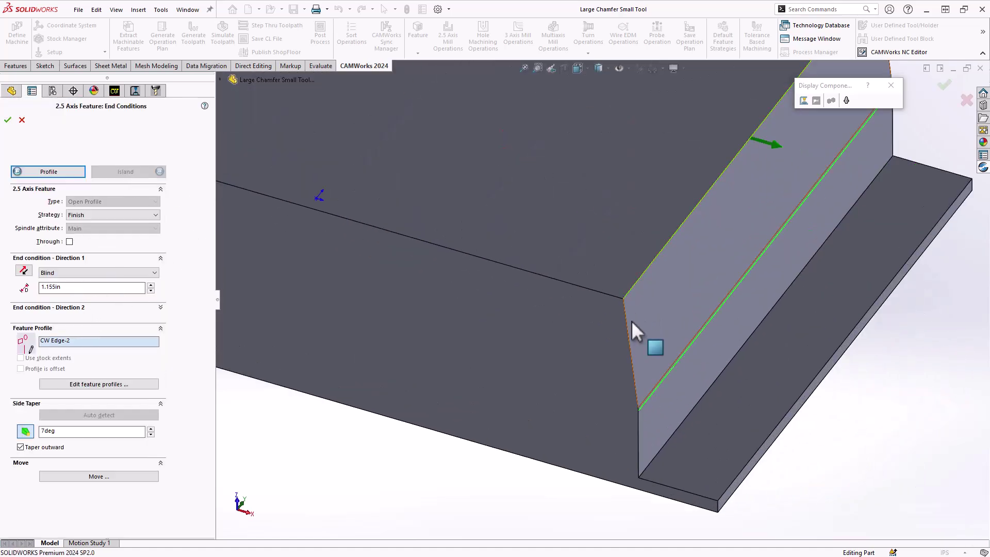
{"action": "scroll", "coordinate": [645, 417], "scroll_direction": "down", "scroll_amount": 5}
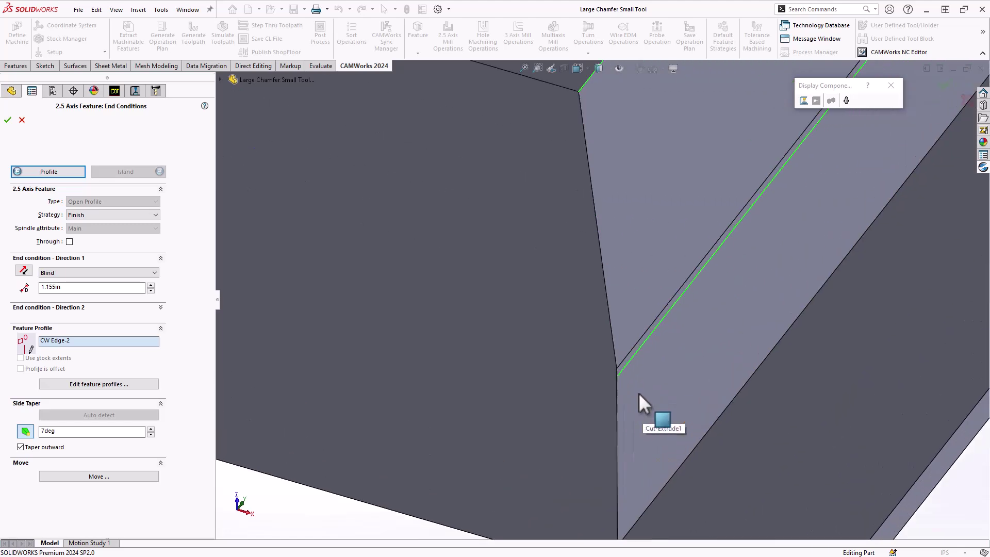
{"action": "mouse_move", "coordinate": [629, 372]}
{"action": "middle_mouse_down"}
{"action": "mouse_move", "coordinate": [655, 294]}
{"action": "mouse_move", "coordinate": [637, 366]}
{"action": "middle_mouse_up"}
{"action": "scroll", "coordinate": [637, 356], "scroll_direction": "up", "scroll_amount": 3}
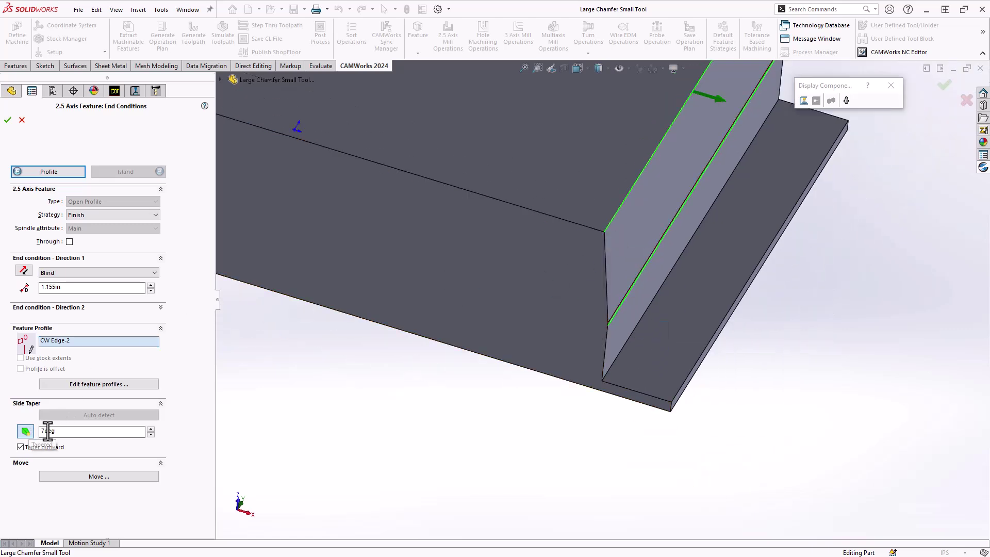
{"action": "left_click", "coordinate": [26, 432]}
{"action": "middle_click_drag", "start_coordinate": [699, 283], "coordinate": [736, 117]}
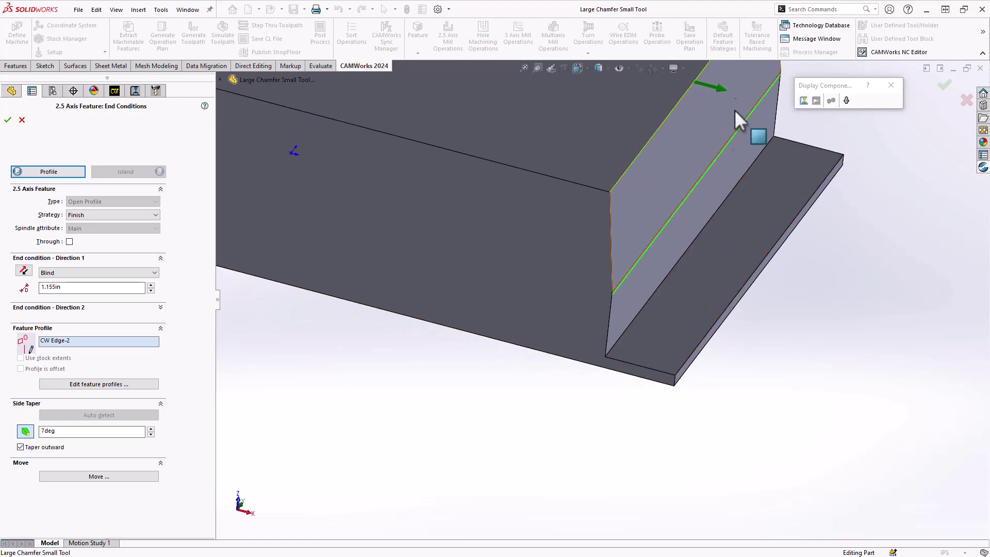
{"action": "left_click", "coordinate": [719, 92]}
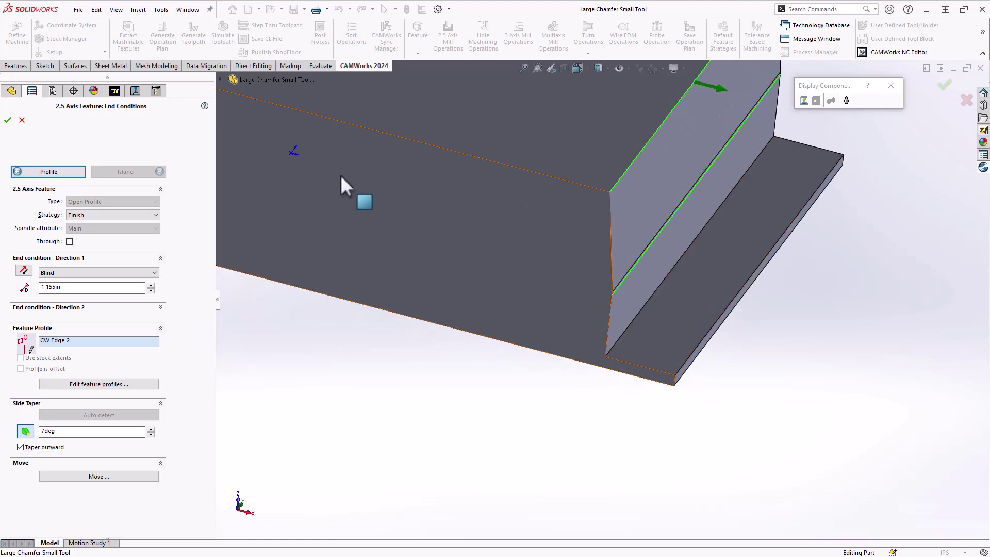
{"action": "left_click", "coordinate": [8, 120]}
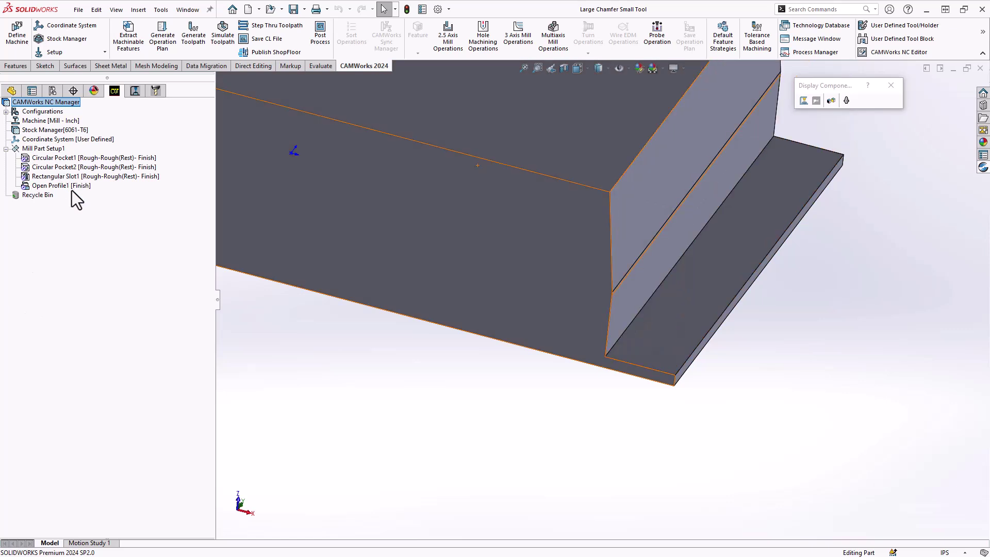
- Display the Rough Large C'Sink toolpath (T04 0.75 flat end mill) and view its stacked passes from above and edge-on
{"action": "left_click", "coordinate": [135, 92]}
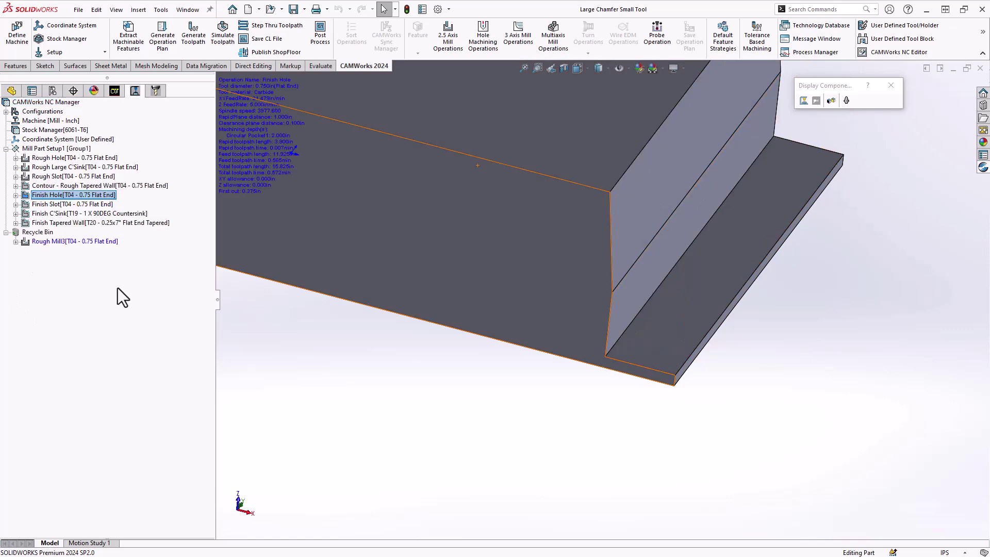
{"action": "scroll", "coordinate": [419, 253], "scroll_direction": "up", "scroll_amount": 10}
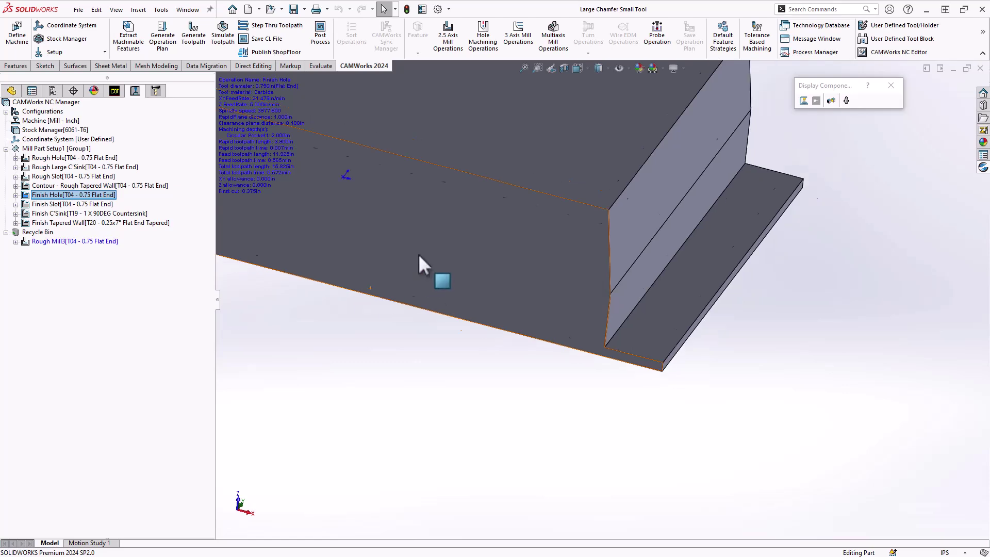
{"action": "scroll", "coordinate": [452, 220], "scroll_direction": "down", "scroll_amount": 3}
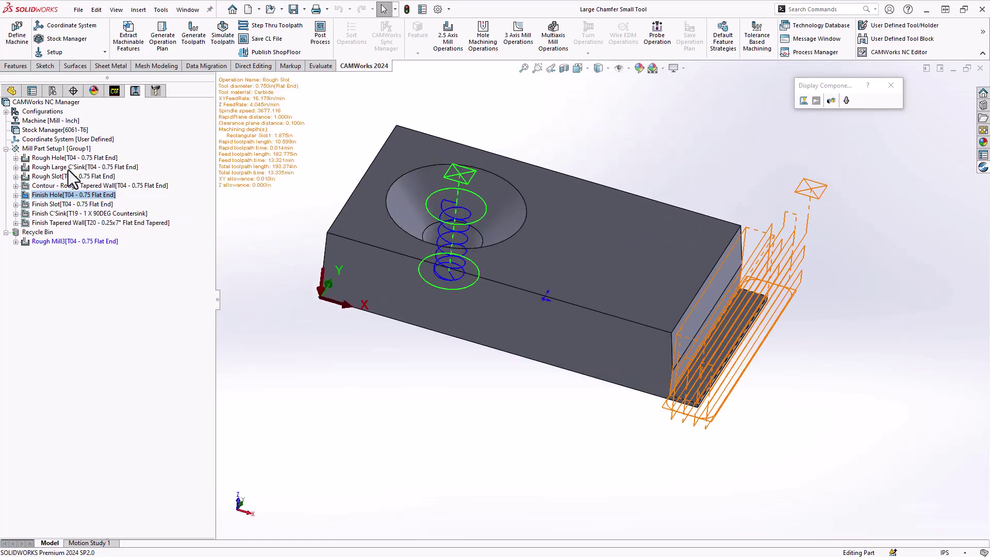
{"action": "left_click", "coordinate": [44, 158]}
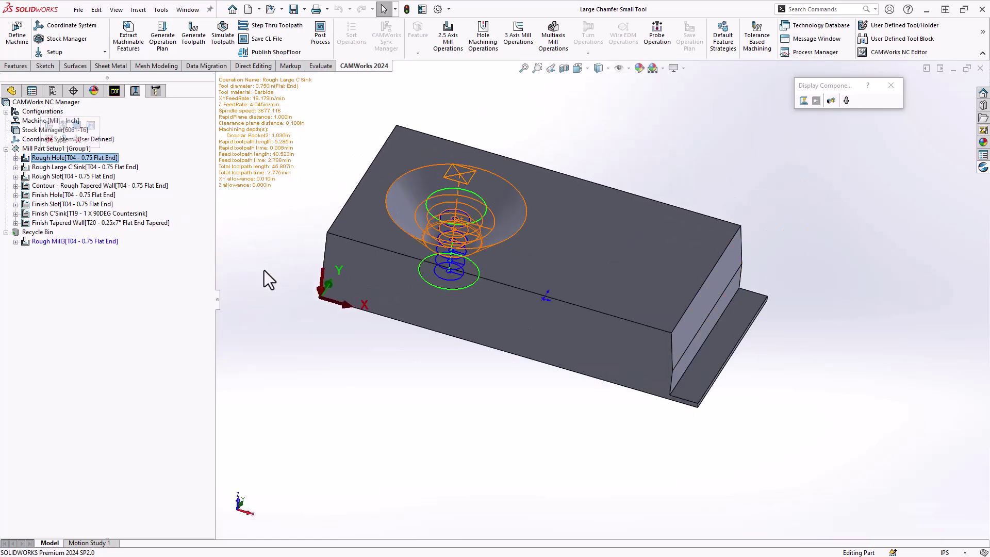
{"action": "left_click", "coordinate": [73, 168]}
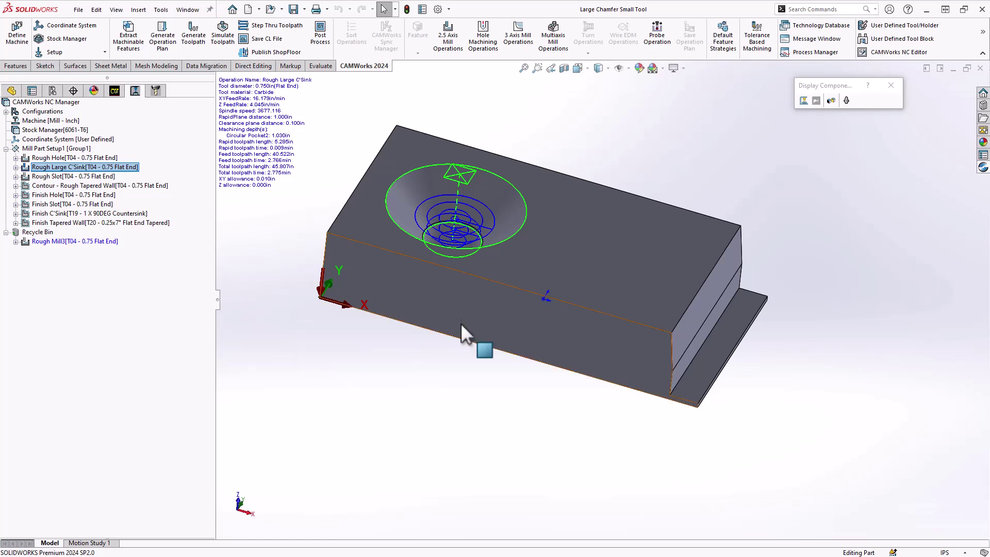
{"action": "middle_click_drag", "start_coordinate": [460, 323], "coordinate": [477, 209]}
{"action": "scroll", "coordinate": [475, 236], "scroll_direction": "down", "scroll_amount": 5}
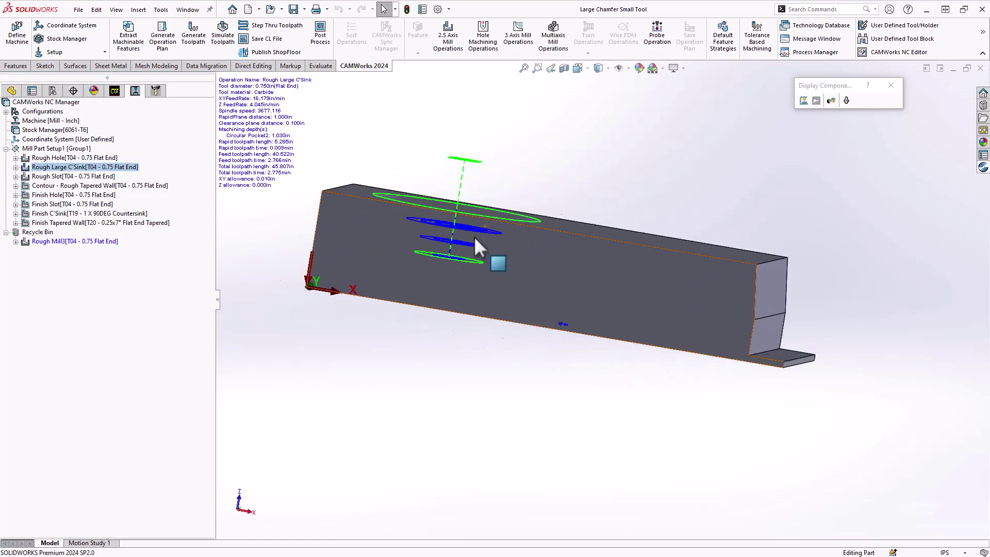
{"action": "middle_click_drag", "start_coordinate": [494, 256], "coordinate": [473, 292]}
{"action": "scroll", "coordinate": [472, 289], "scroll_direction": "up", "scroll_amount": 5}
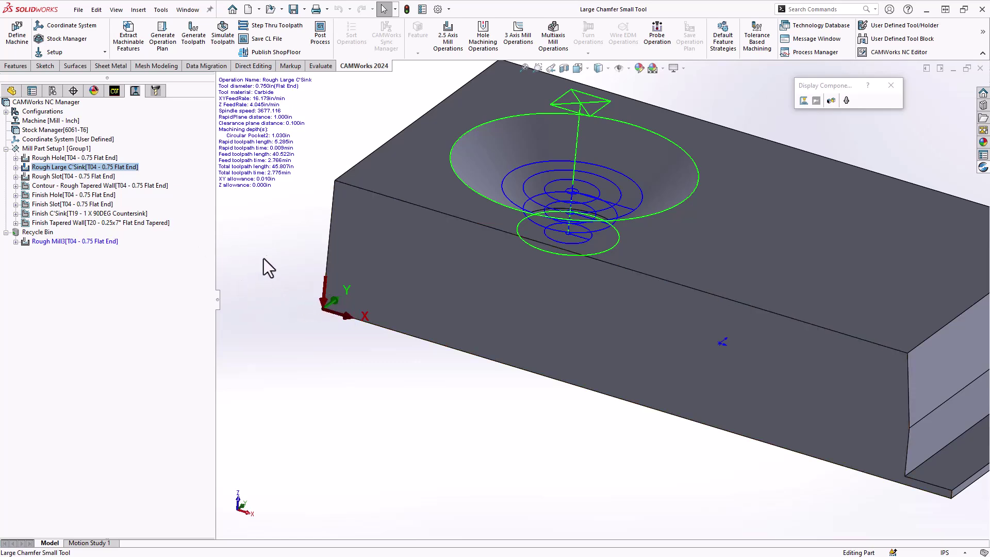
- Display the Contour - Rough Tapered Wall toolpath and orbit to see its T04 step-down levels
{"action": "left_click", "coordinate": [110, 185]}
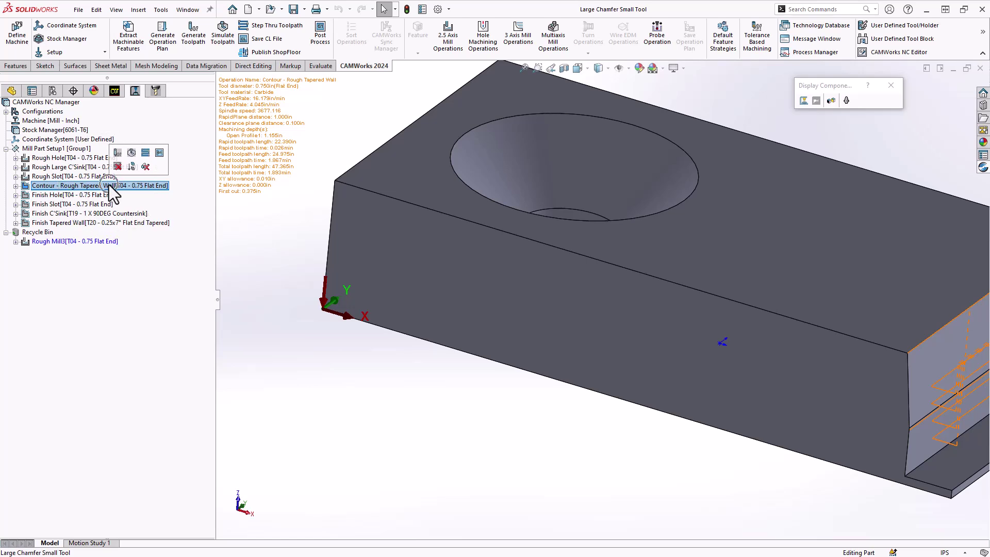
{"action": "scroll", "coordinate": [603, 299], "scroll_direction": "up", "scroll_amount": 4}
{"action": "scroll", "coordinate": [728, 347], "scroll_direction": "down", "scroll_amount": 5}
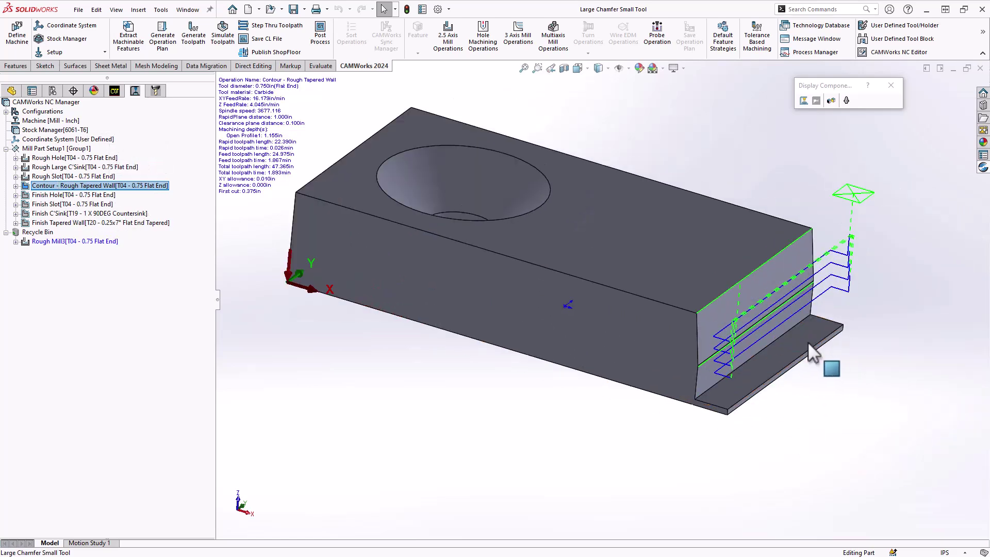
{"action": "middle_click_drag", "start_coordinate": [741, 338], "coordinate": [784, 276]}
{"action": "mouse_move", "coordinate": [790, 268]}
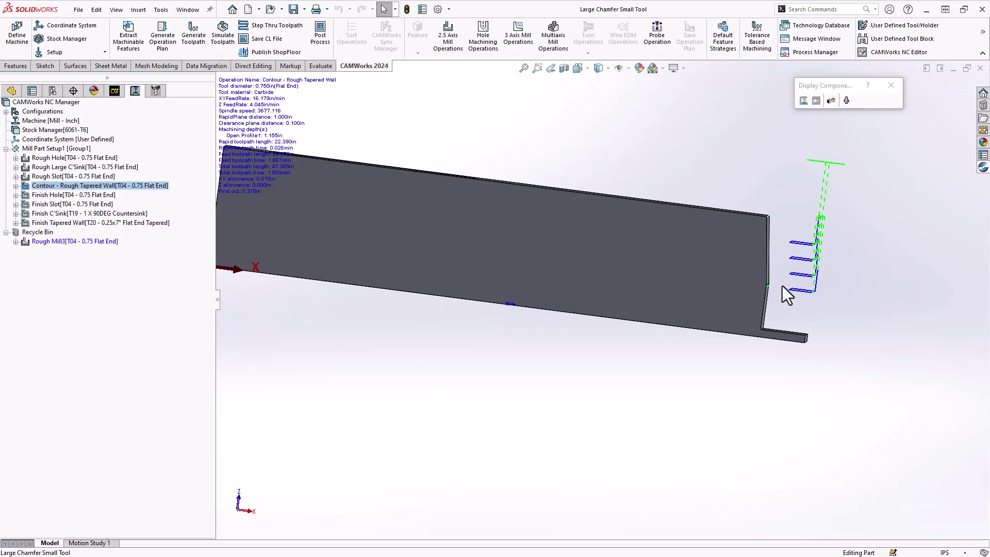
{"action": "middle_click_drag", "start_coordinate": [782, 285], "coordinate": [351, 287]}
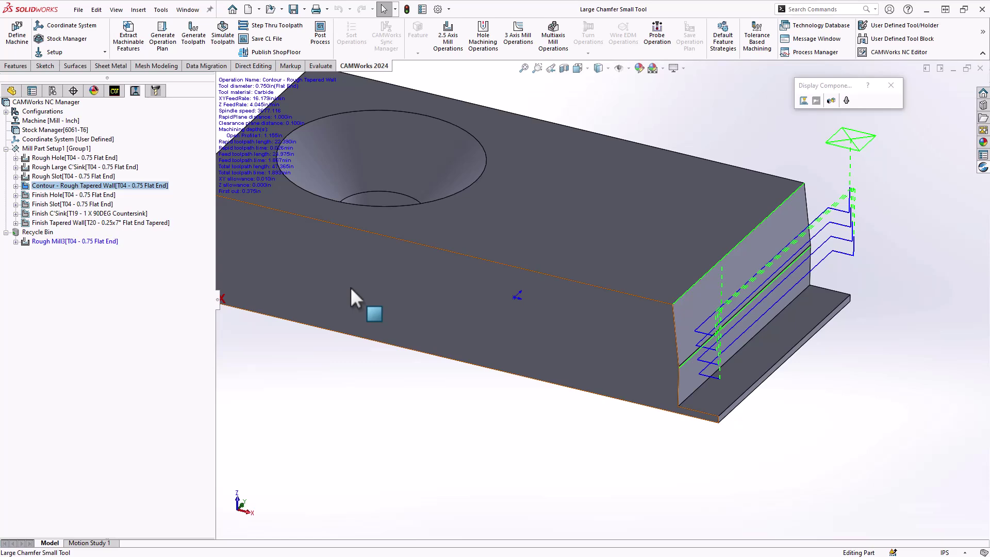
- Show the Finish C'Sink toolpath and view its countersink passes edge-on and from an oblique top angle
{"action": "left_click", "coordinate": [72, 214]}
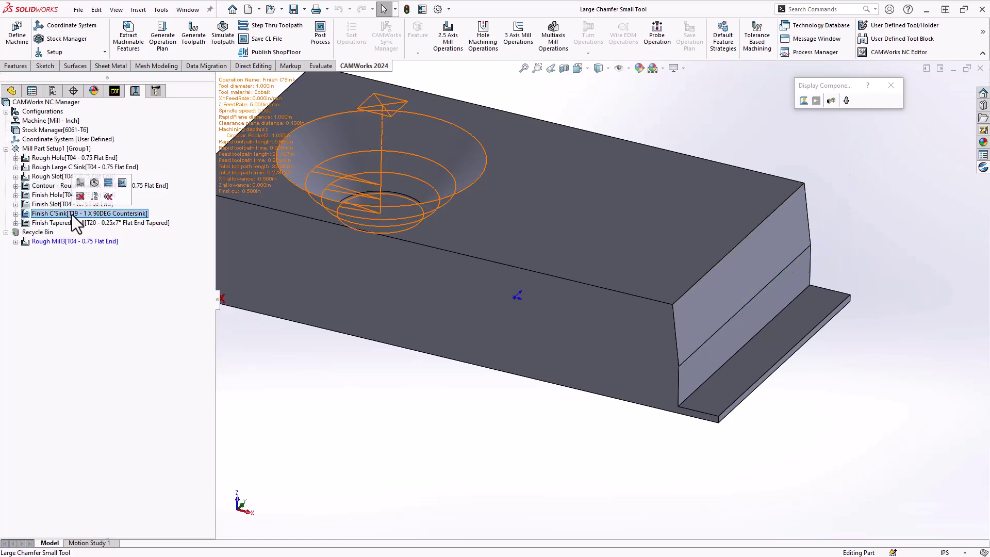
{"action": "scroll", "coordinate": [438, 222], "scroll_direction": "up", "scroll_amount": 3}
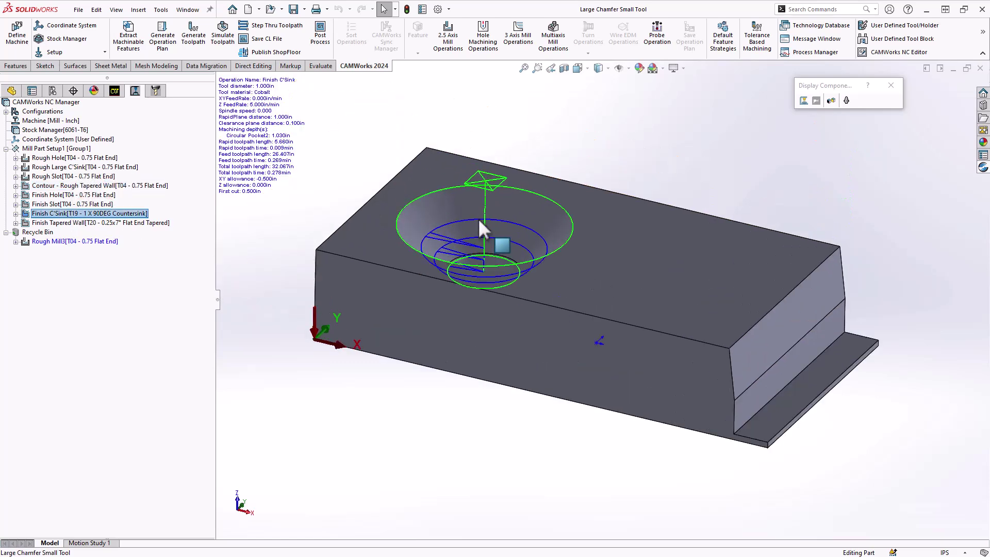
{"action": "scroll", "coordinate": [477, 221], "scroll_direction": "down", "scroll_amount": 3}
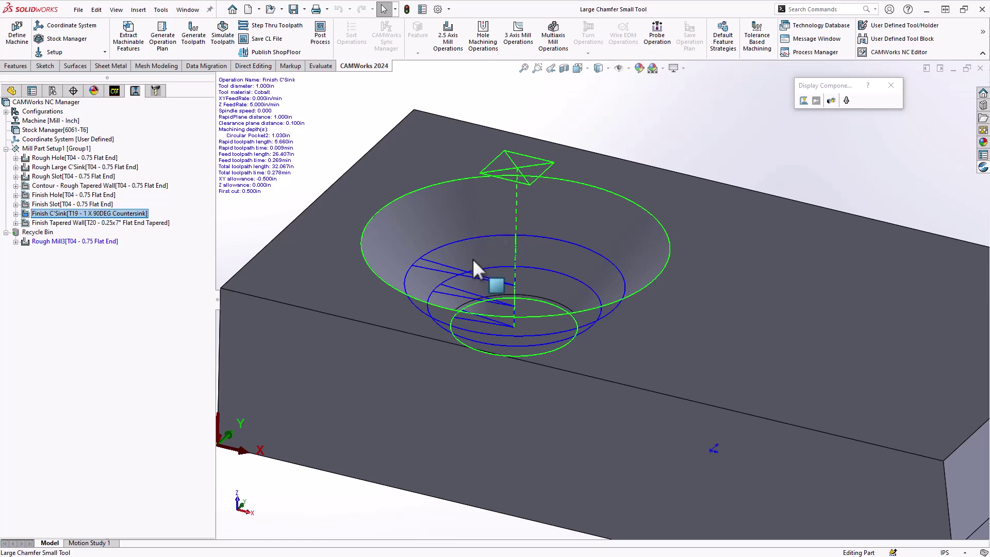
{"action": "middle_click_drag", "start_coordinate": [462, 287], "coordinate": [468, 214]}
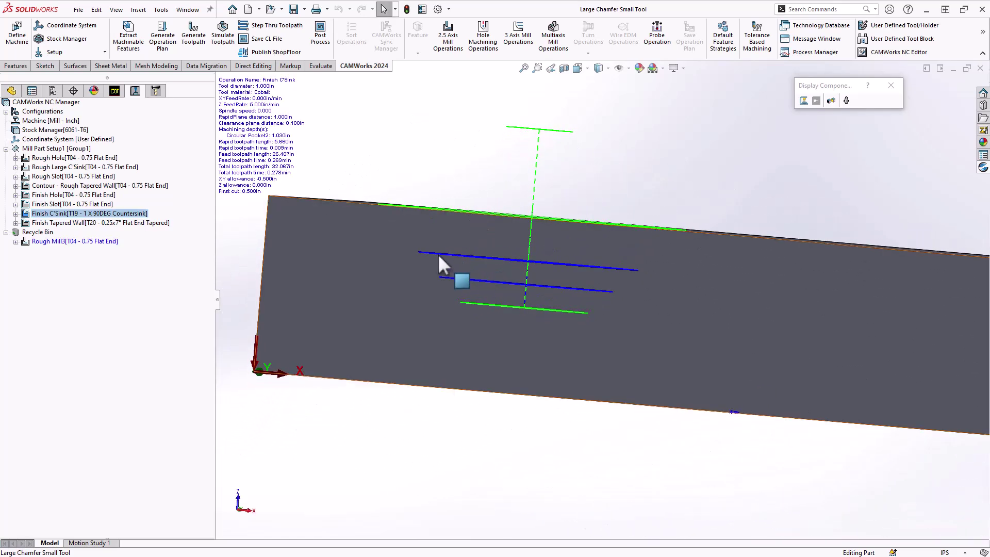
{"action": "middle_click_drag", "start_coordinate": [420, 249], "coordinate": [461, 203]}
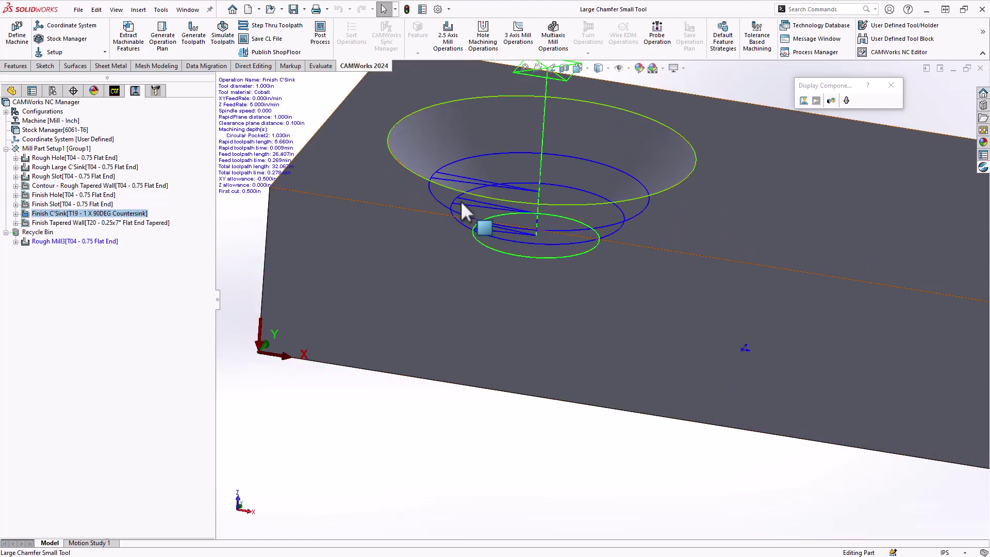
{"action": "left_click", "coordinate": [76, 215]}
- Review the Finish C'Sink operation's 1in 90° countersink tool dimensions, then bring up its contour settings
{"action": "double_click", "coordinate": [76, 216]}
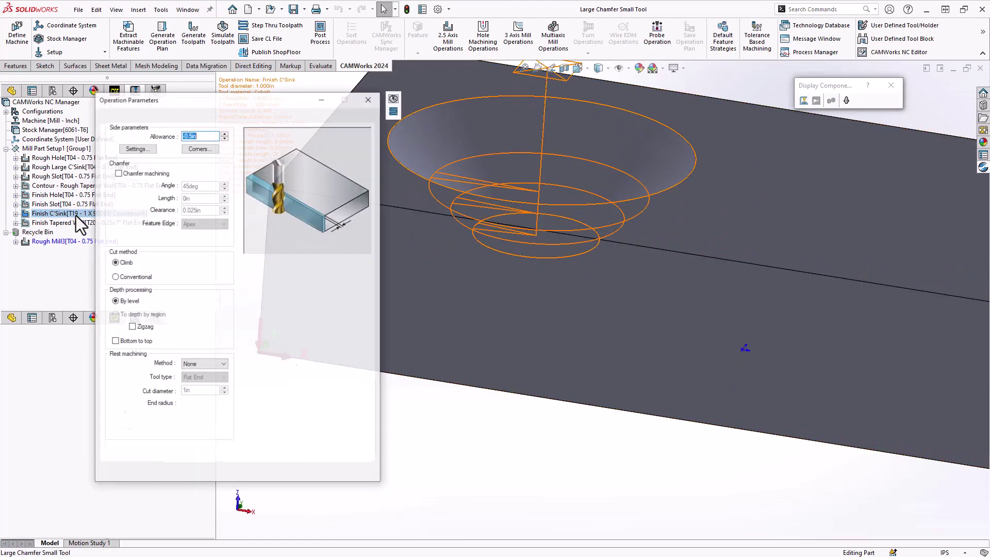
{"action": "left_click", "coordinate": [112, 118]}
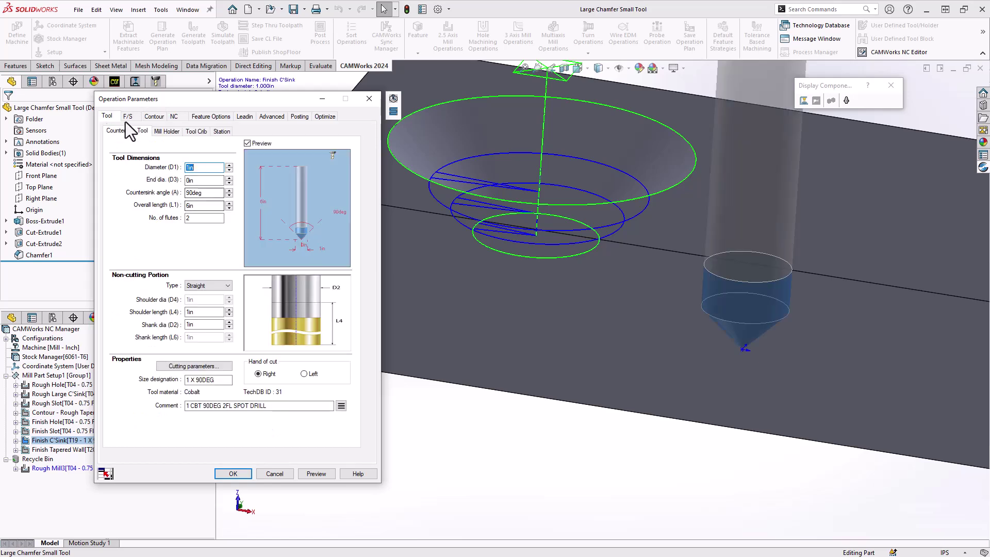
{"action": "middle_click_drag", "start_coordinate": [505, 260], "coordinate": [532, 268]}
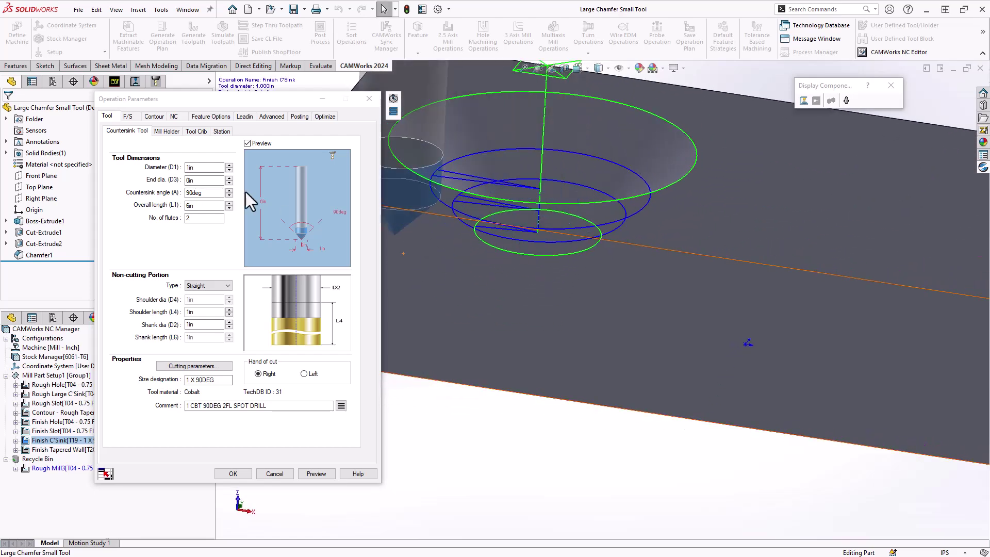
{"action": "left_click", "coordinate": [199, 167]}
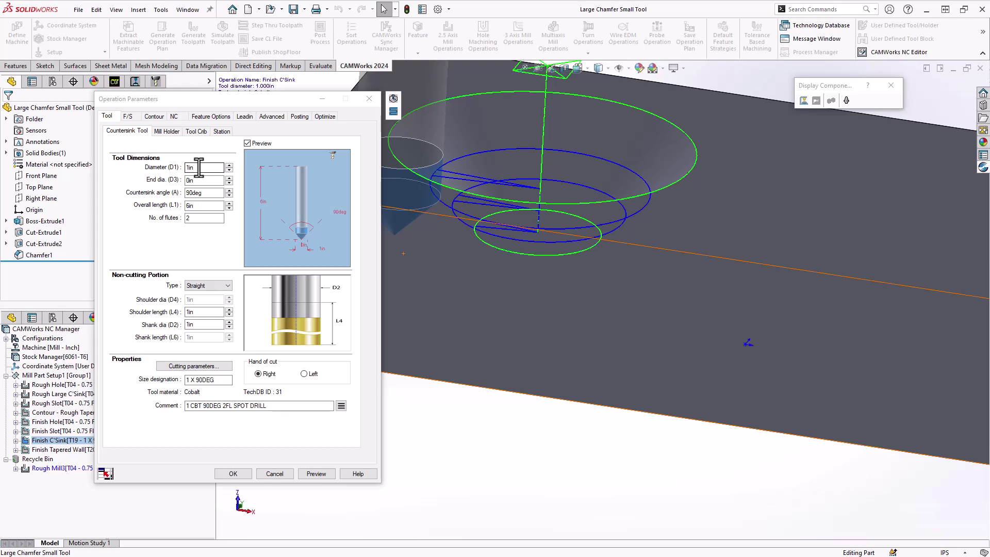
{"action": "left_click", "coordinate": [156, 116]}
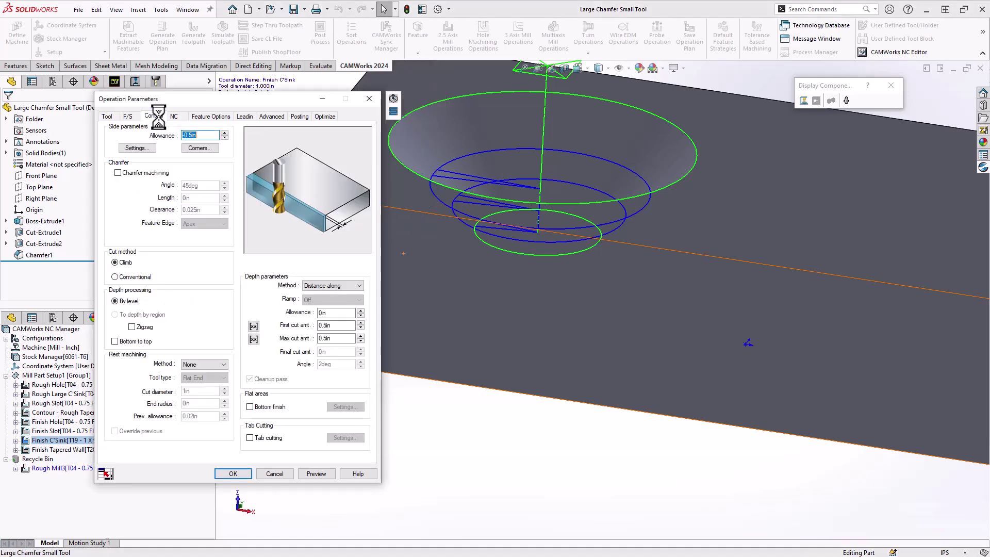
- Check the Finish C'Sink side allowance and start stepping through its 32.0668in toolpath
{"action": "left_click", "coordinate": [199, 135]}
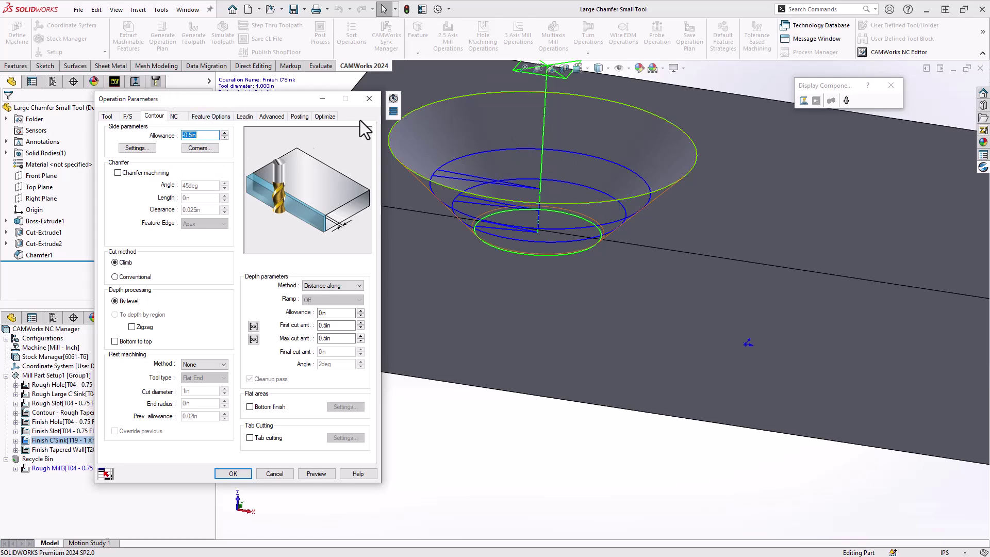
{"action": "left_click", "coordinate": [394, 113]}
- Step the T19 countersink tool along the chamfer wall, checking its contact, then end the step-through
{"action": "scroll", "coordinate": [467, 204], "scroll_direction": "down", "scroll_amount": 5}
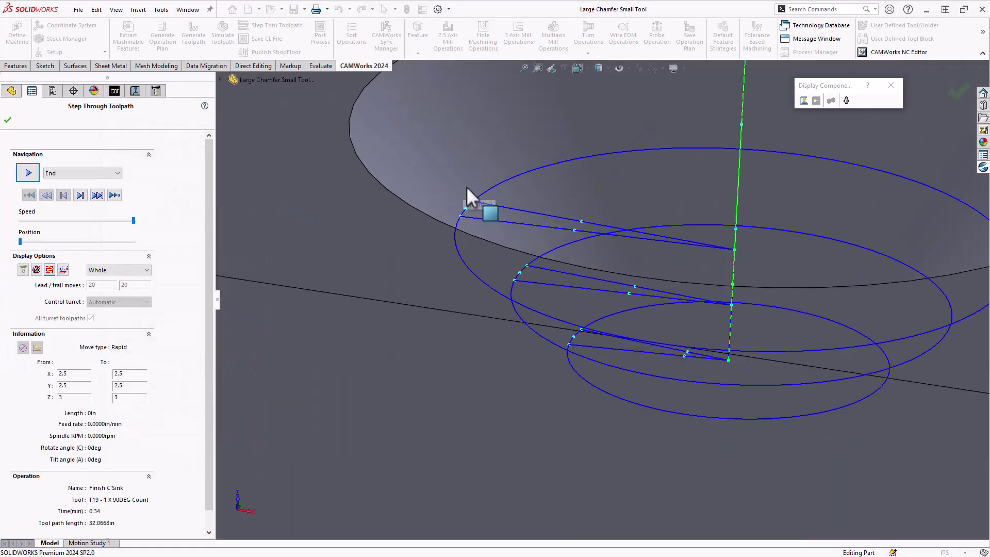
{"action": "middle_click_drag", "start_coordinate": [482, 209], "coordinate": [515, 251]}
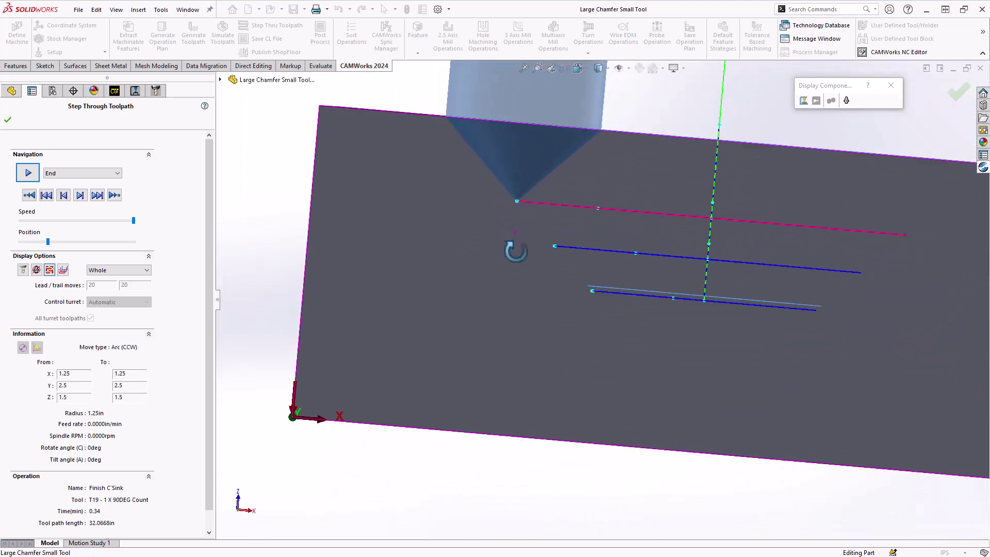
{"action": "left_click", "coordinate": [446, 107]}
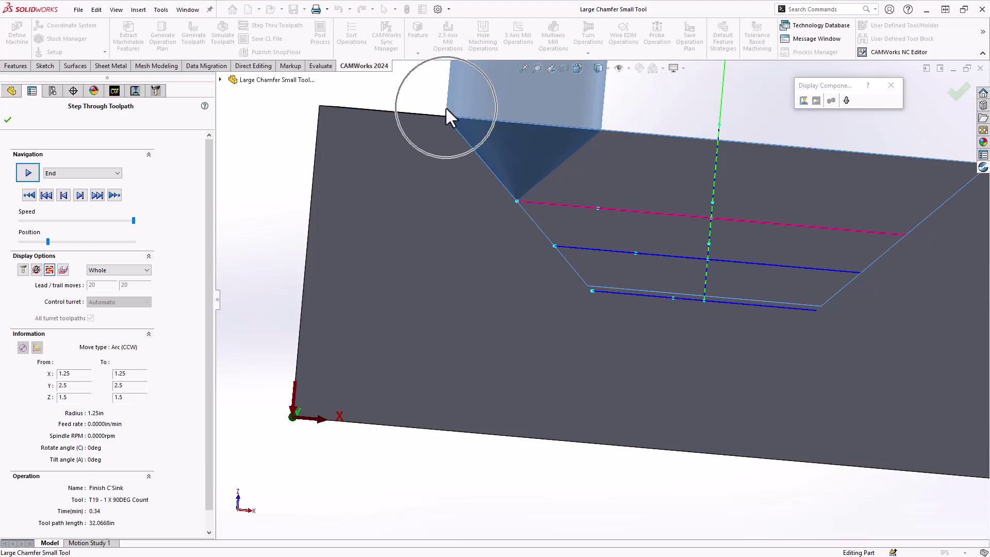
{"action": "left_click", "coordinate": [517, 202]}
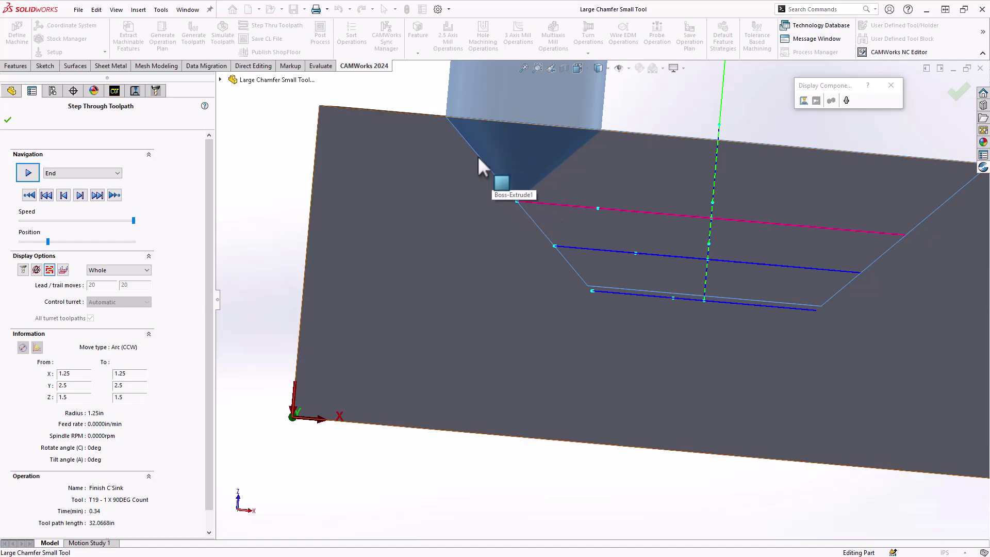
{"action": "middle_click_drag", "start_coordinate": [478, 156], "coordinate": [491, 210]}
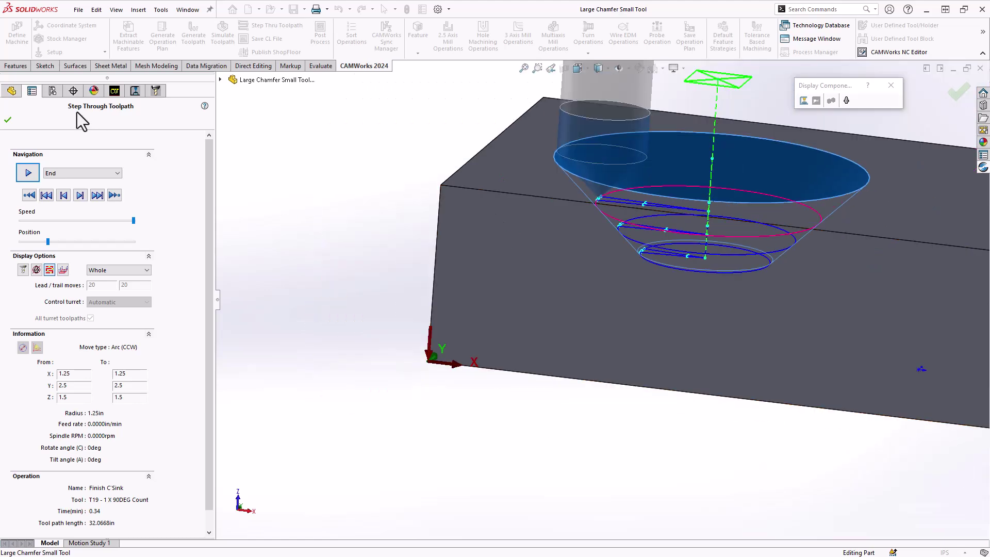
{"action": "left_click", "coordinate": [7, 120]}
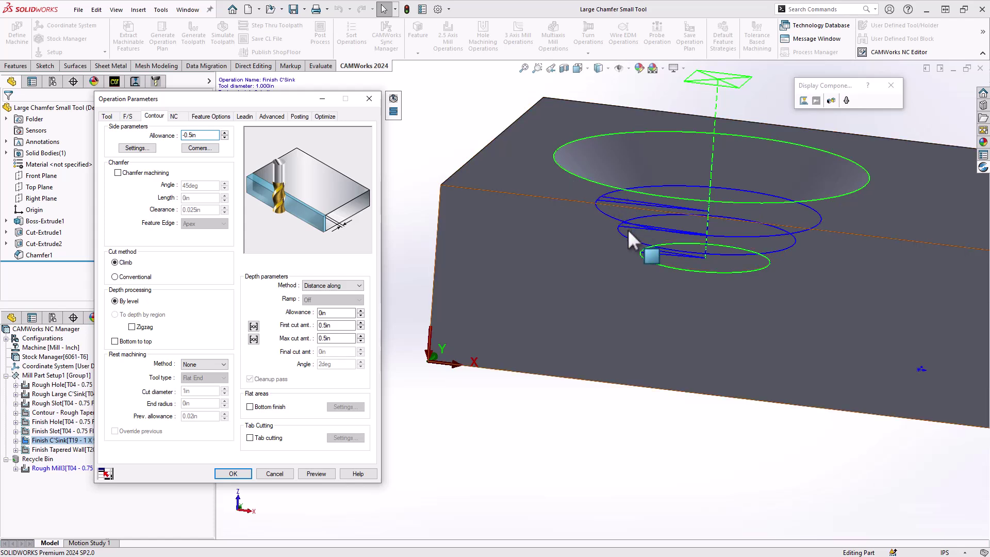
- Keep Distance along as the depth method, cancel Finish C'Sink, and show Finish Tapered Wall (33.270in)
{"action": "left_click", "coordinate": [333, 285]}
{"action": "left_click", "coordinate": [335, 316]}
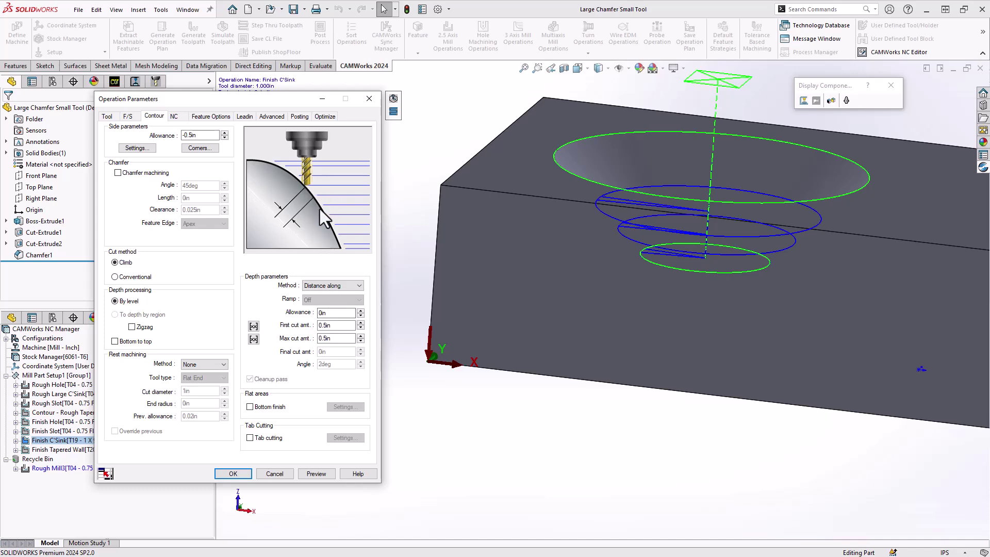
{"action": "scroll", "coordinate": [645, 196], "scroll_direction": "down", "scroll_amount": 4}
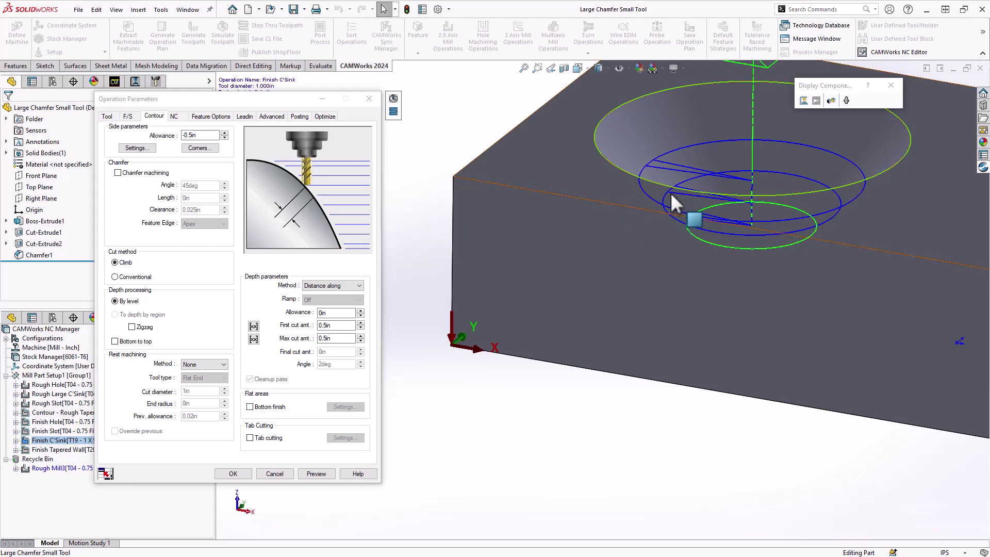
{"action": "left_click", "coordinate": [273, 474]}
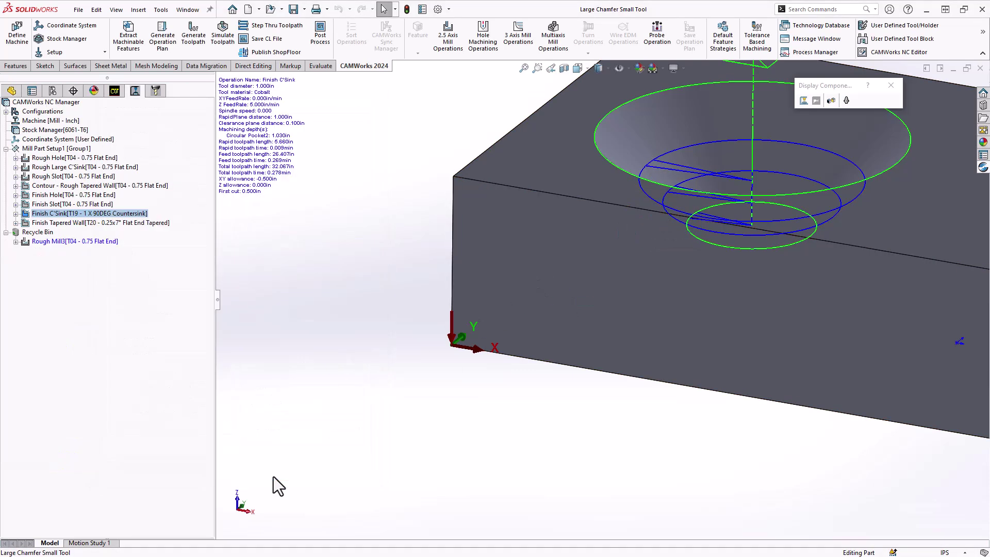
{"action": "left_click", "coordinate": [115, 223]}
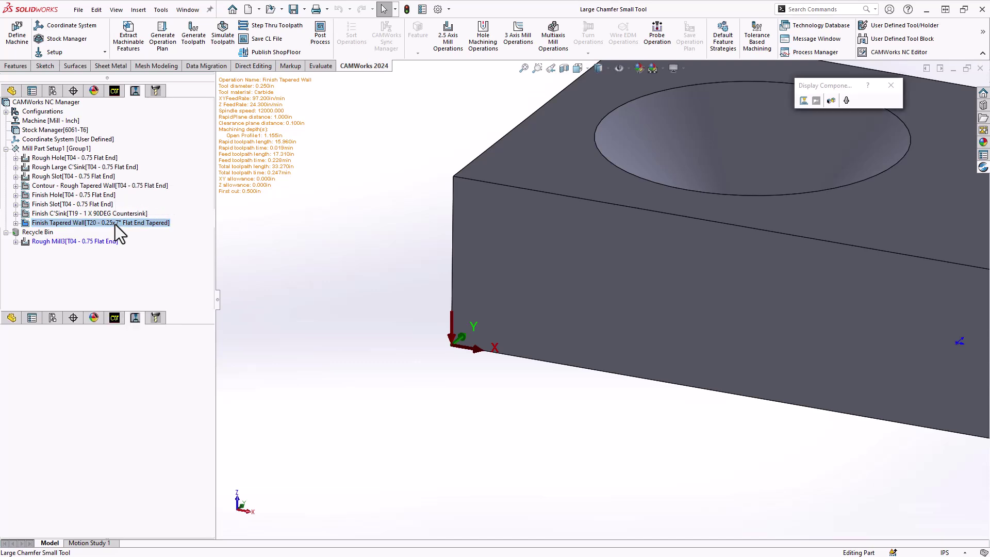
- Review the Finish Tapered Wall tapered tool: 0.25in end diameter and 7° taper against the wall
{"action": "double_click", "coordinate": [115, 224]}
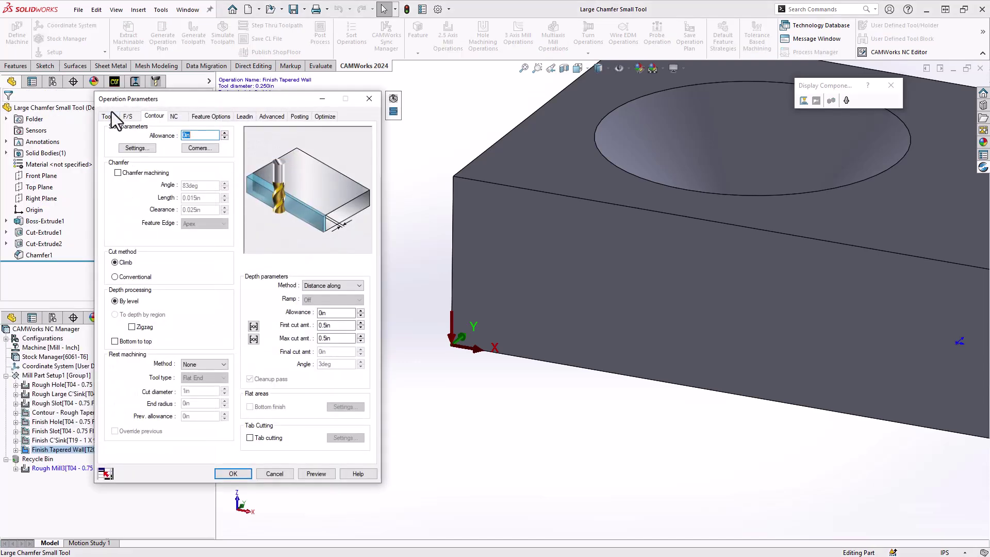
{"action": "left_click", "coordinate": [107, 116]}
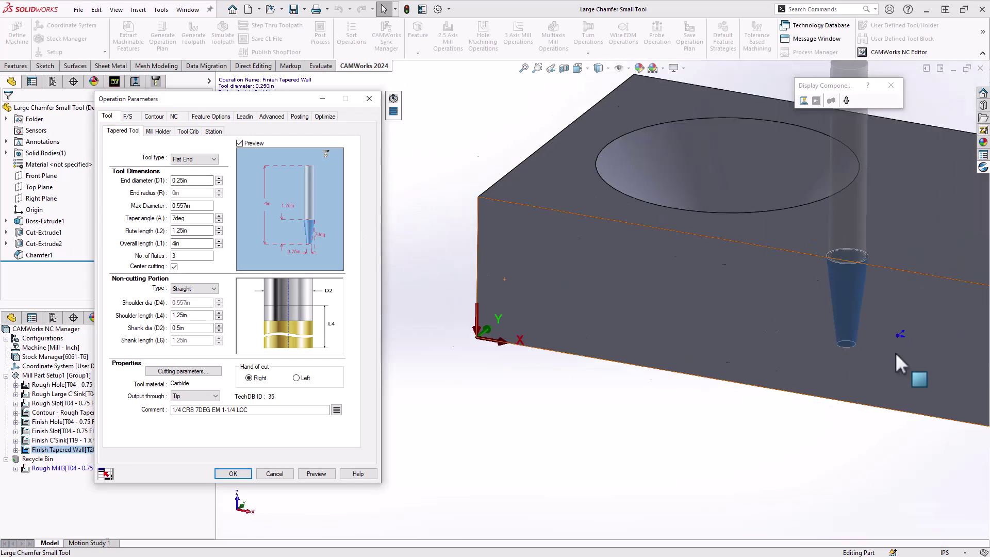
{"action": "scroll", "coordinate": [895, 352], "scroll_direction": "up", "scroll_amount": 5}
{"action": "scroll", "coordinate": [827, 308], "scroll_direction": "down", "scroll_amount": 5}
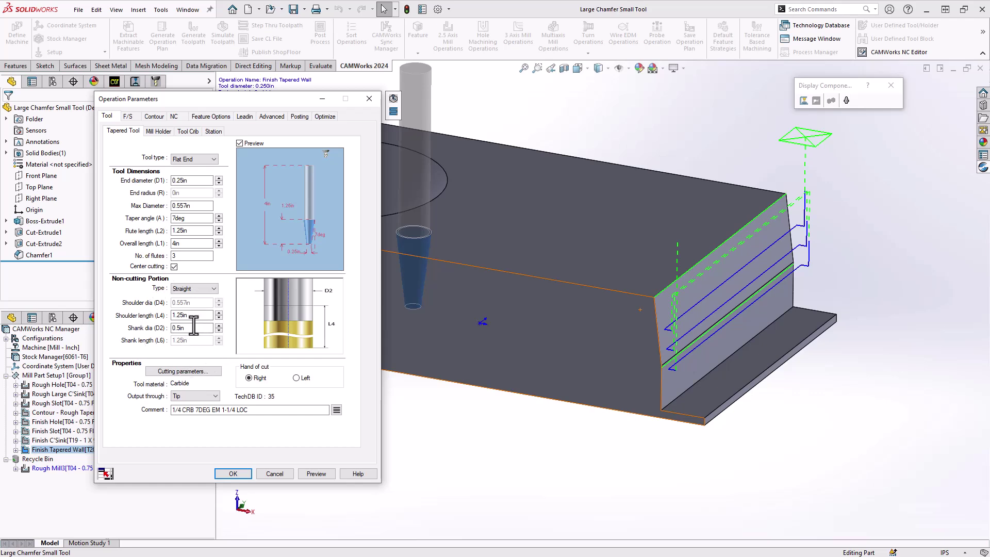
{"action": "left_click", "coordinate": [192, 181]}
{"action": "left_click_drag", "start_coordinate": [410, 295], "coordinate": [556, 257]}
- Return to contour settings and step through the Finish Tapered Wall toolpath (T20, 33.2703in)
{"action": "left_click", "coordinate": [155, 117]}
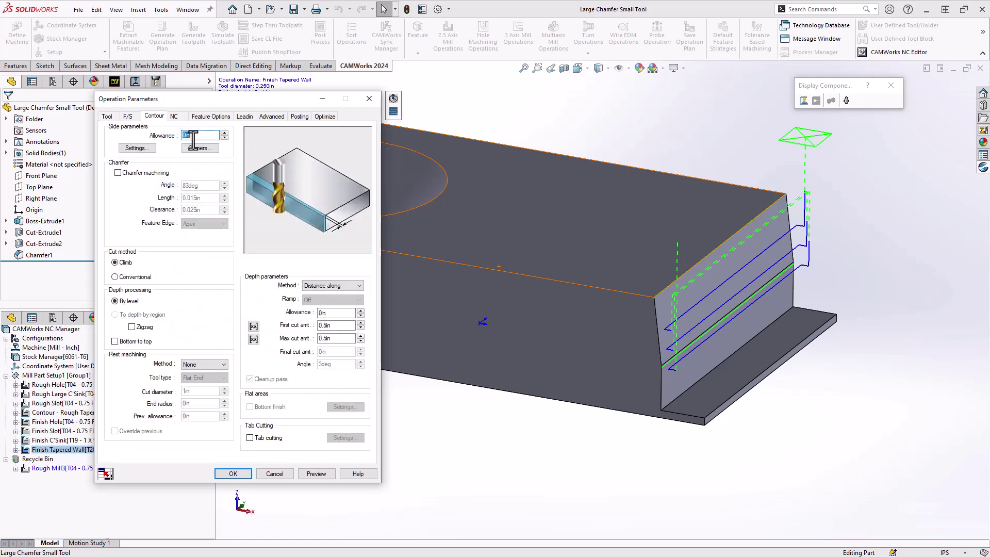
{"action": "middle_click_drag", "start_coordinate": [639, 382], "coordinate": [665, 328]}
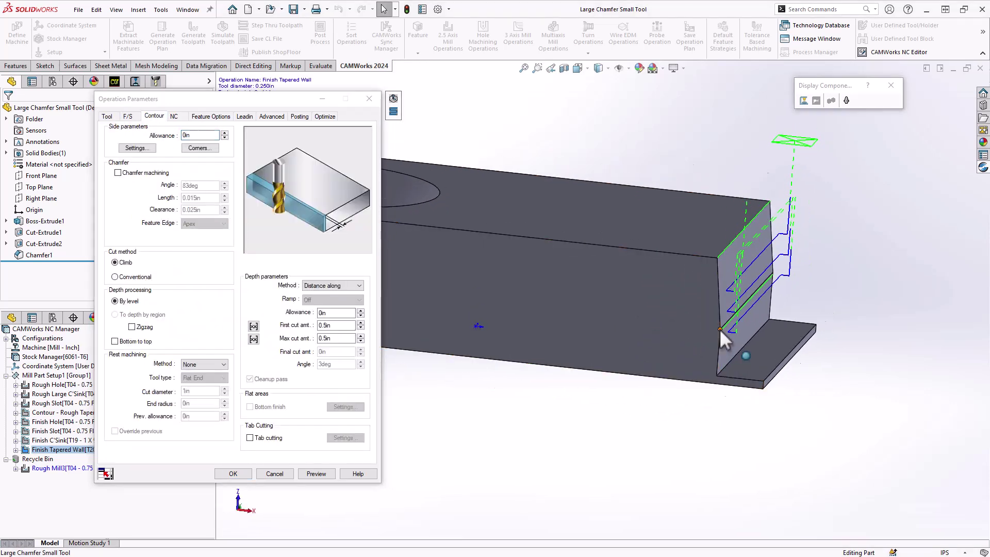
{"action": "scroll", "coordinate": [720, 325], "scroll_direction": "down", "scroll_amount": 5}
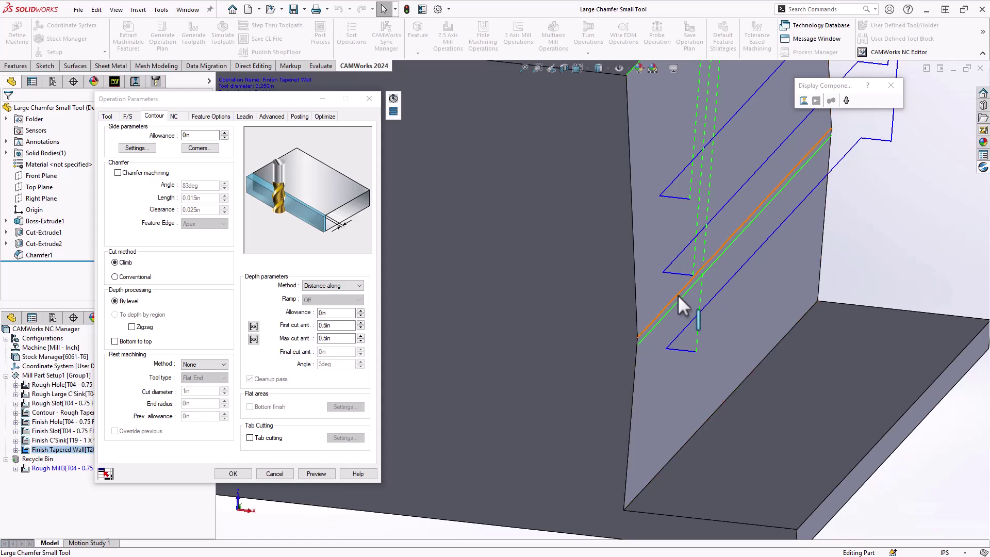
{"action": "left_click", "coordinate": [393, 112]}
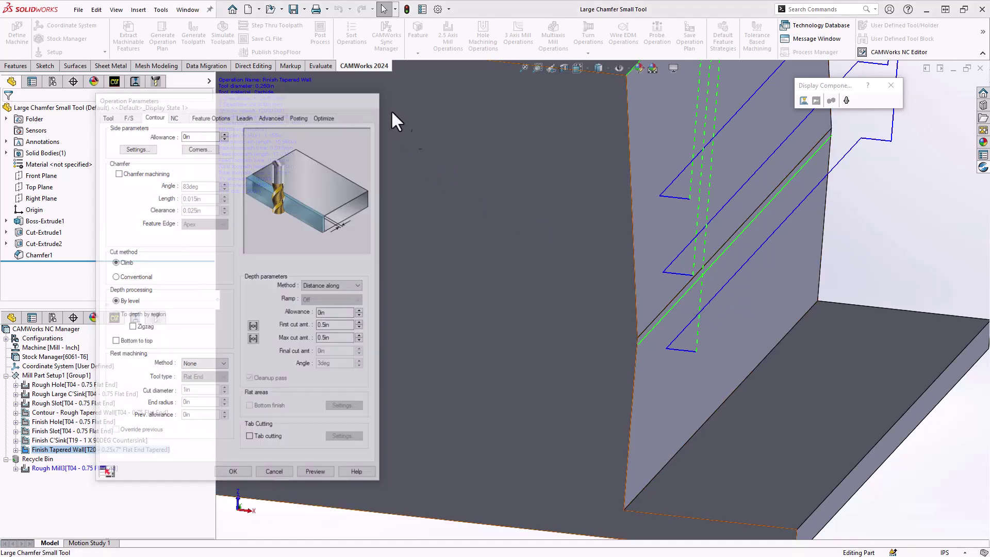
- Check the tapered wall face and edge against the toolpath from an edge-on view
{"action": "left_click", "coordinate": [660, 195]}
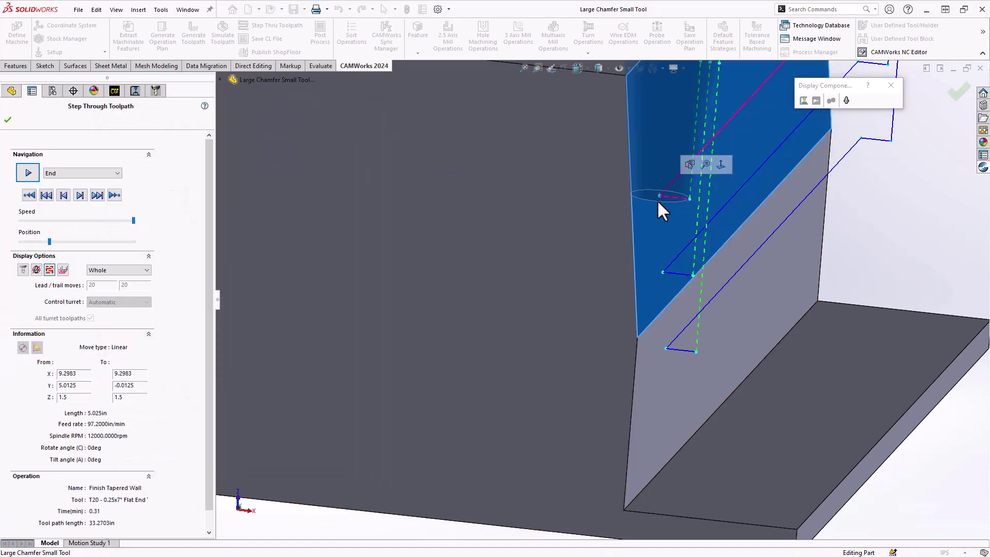
{"action": "middle_click_drag", "start_coordinate": [653, 221], "coordinate": [612, 297]}
{"action": "left_click", "coordinate": [604, 294]}
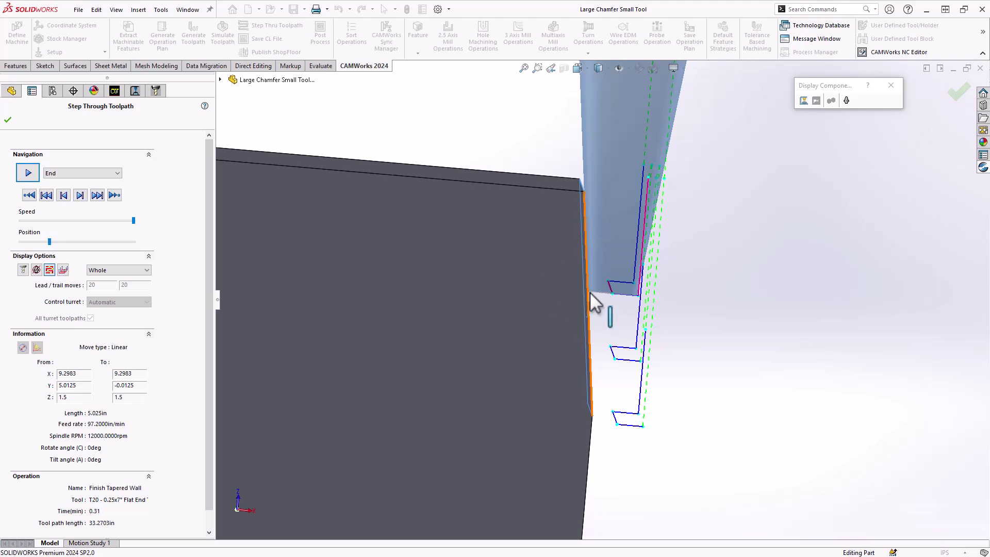
{"action": "left_click", "coordinate": [589, 293]}
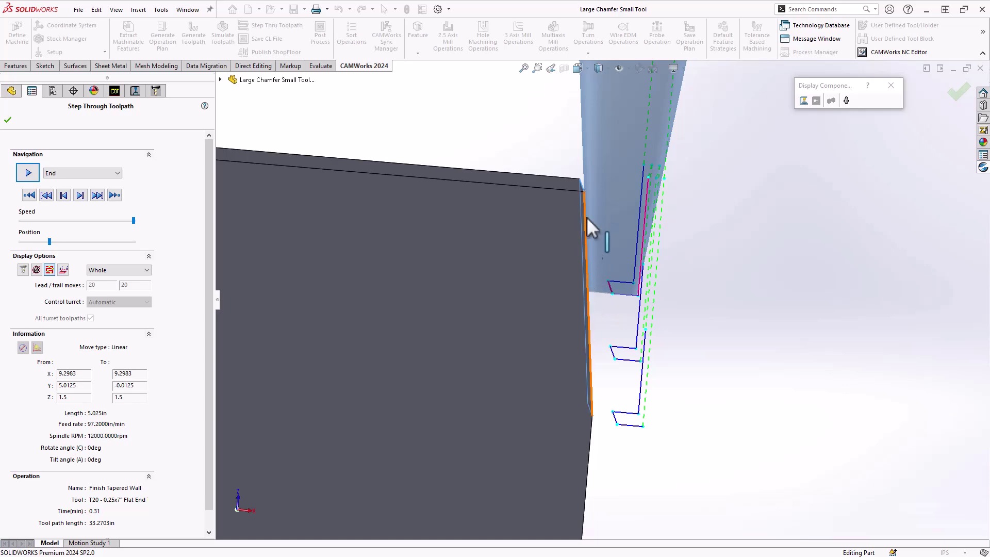
- Reopen the Finish Tapered Wall operation parameters and cancel without changes
{"action": "left_click", "coordinate": [8, 120]}
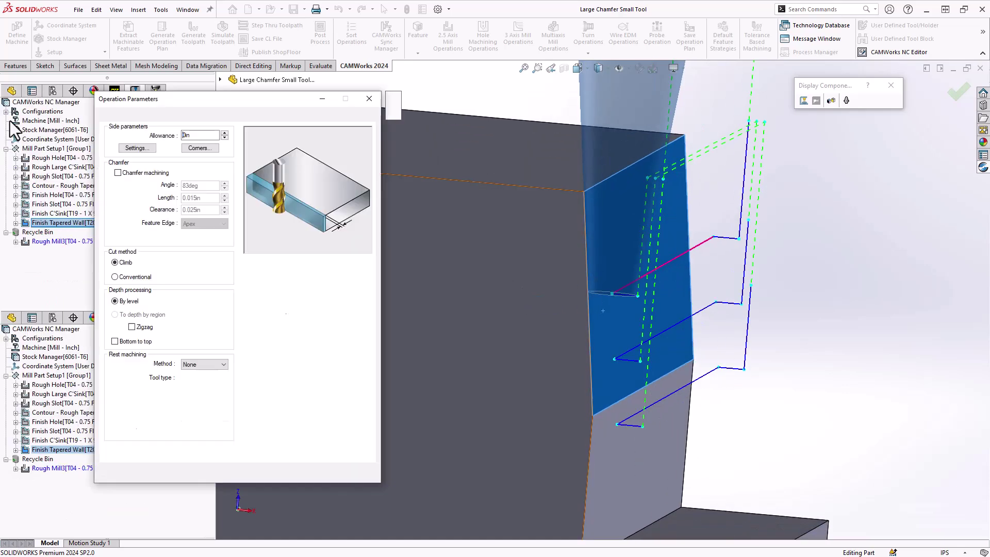
{"action": "left_click", "coordinate": [340, 287]}
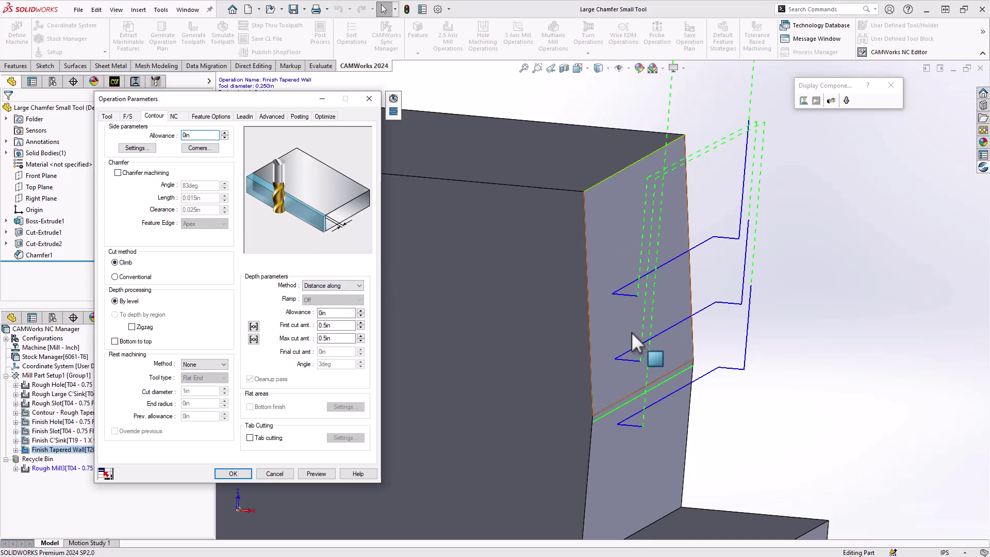
{"action": "left_click", "coordinate": [270, 474]}
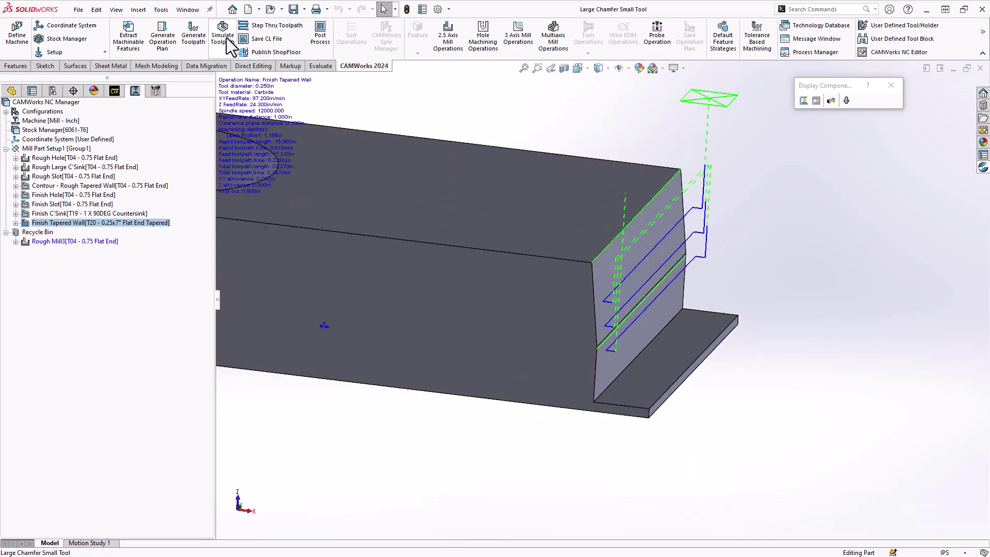
- Run the full toolpath simulation and confirm the deviation map shows the part entirely green at 0in
{"action": "left_click", "coordinate": [225, 37]}
{"action": "left_click", "coordinate": [68, 183]}
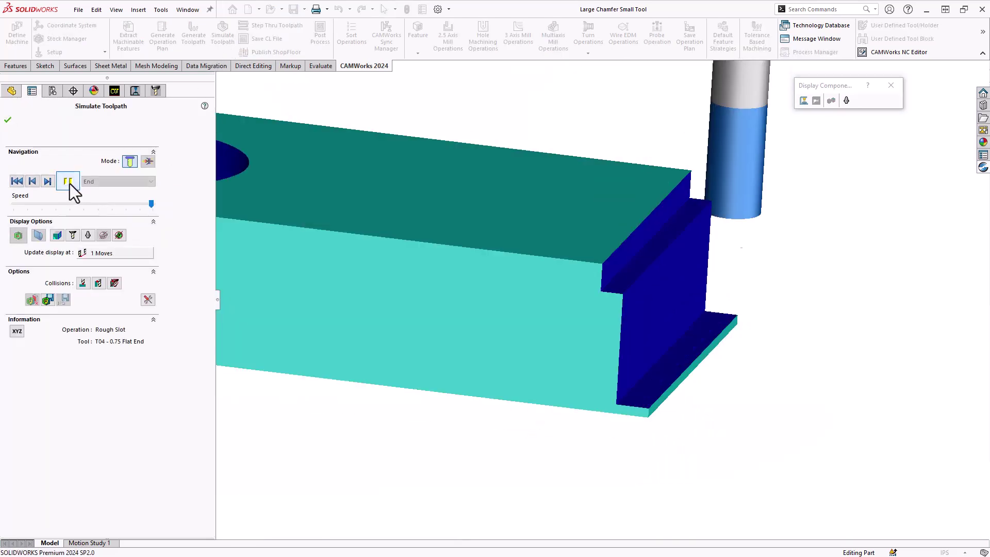
{"action": "middle_click_drag", "start_coordinate": [442, 287], "coordinate": [286, 287]}
{"action": "scroll", "coordinate": [437, 282], "scroll_direction": "up", "scroll_amount": 3}
{"action": "left_click", "coordinate": [18, 235]}
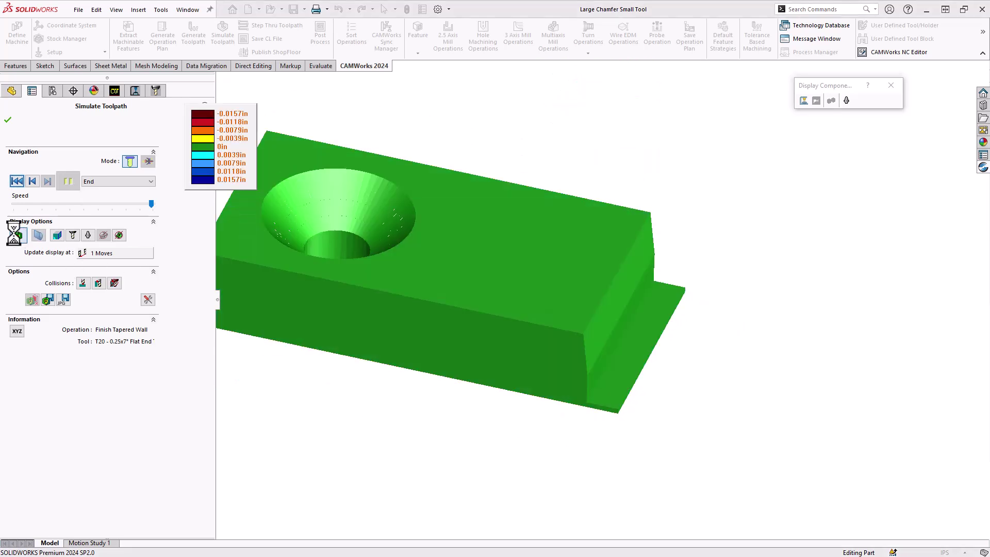
{"action": "left_click", "coordinate": [9, 120]}
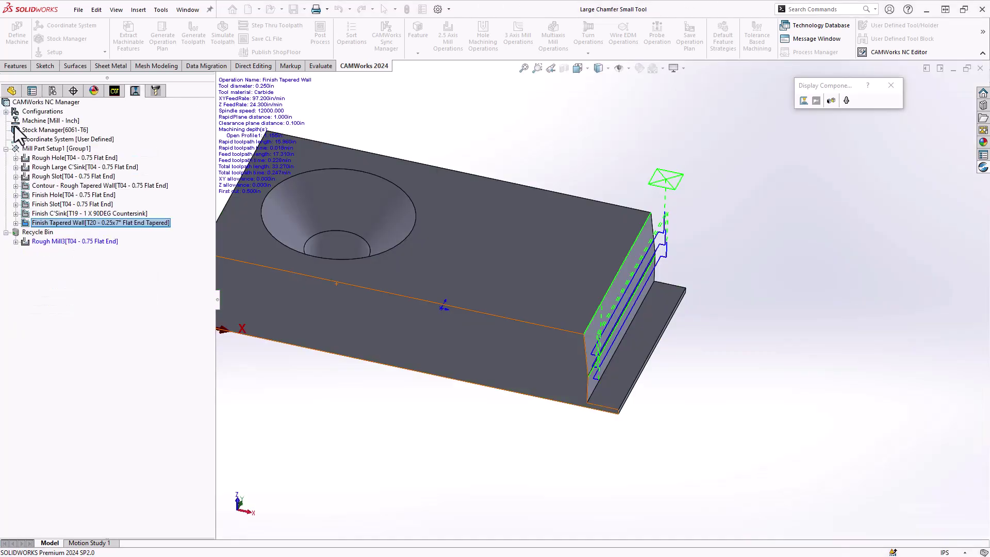
- Simulate the Rough Large C'Sink operation on its own and watch its cut
{"action": "right_click", "coordinate": [69, 168]}
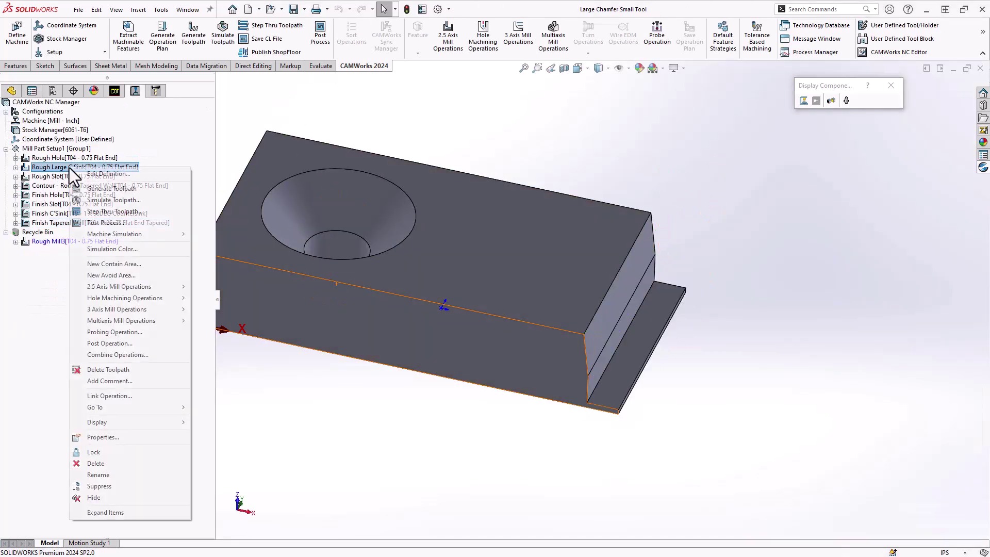
{"action": "left_click", "coordinate": [115, 199]}
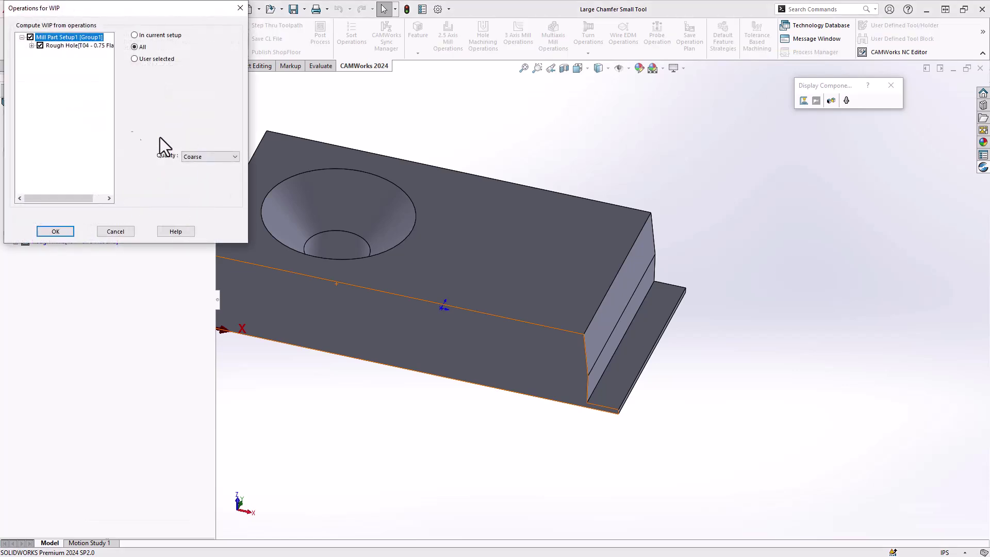
{"action": "left_click", "coordinate": [56, 231]}
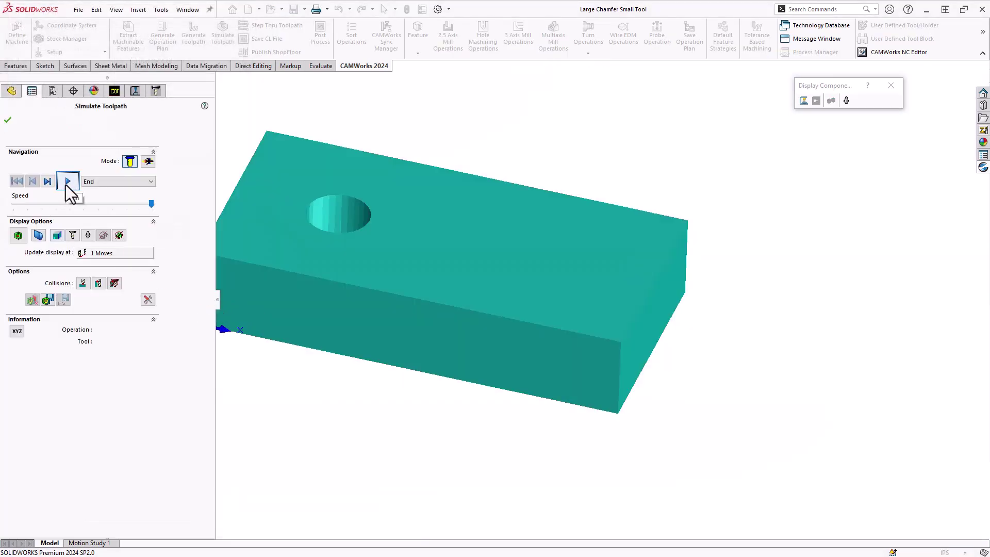
{"action": "left_click", "coordinate": [67, 183]}
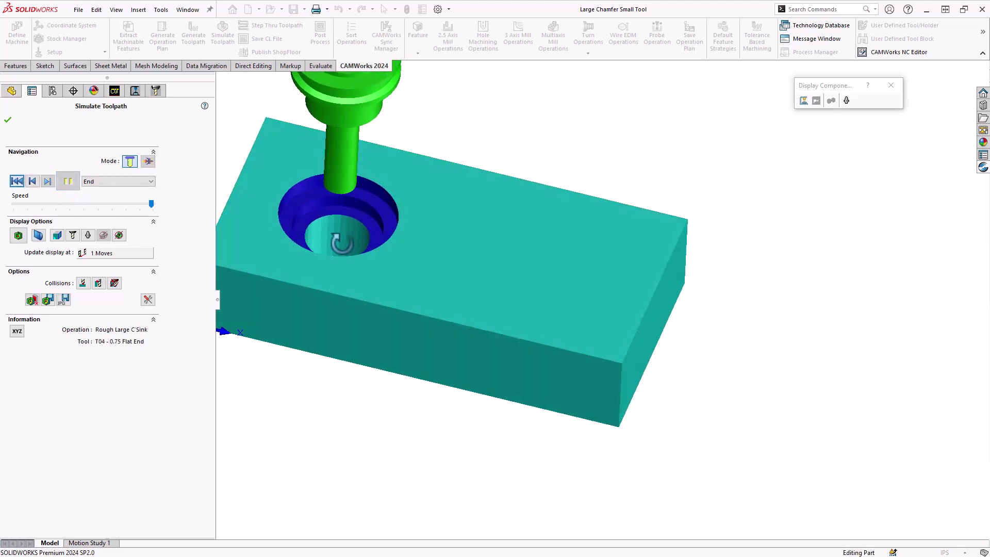
{"action": "left_click", "coordinate": [8, 120]}
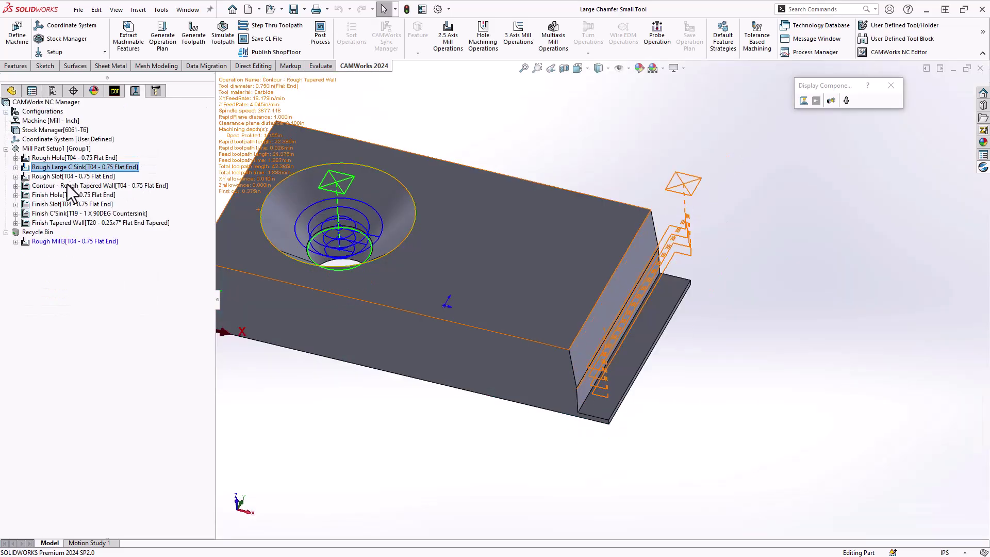
- Simulate Contour - Rough Tapered Wall alone, viewing the T04 0.75 Flat End roughing the wall from the side
{"action": "left_click", "coordinate": [55, 213]}
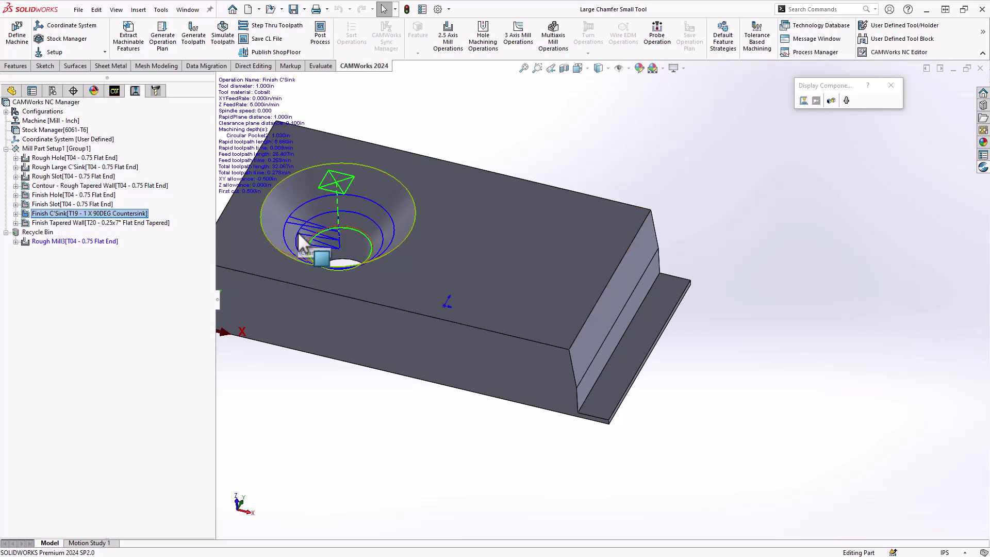
{"action": "right_click", "coordinate": [58, 185]}
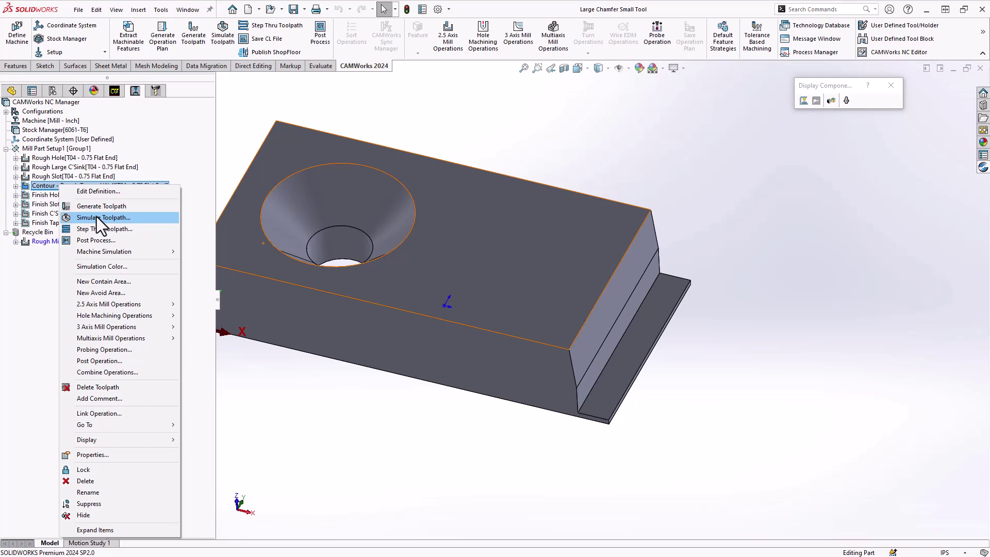
{"action": "left_click", "coordinate": [97, 217]}
{"action": "left_click", "coordinate": [71, 184]}
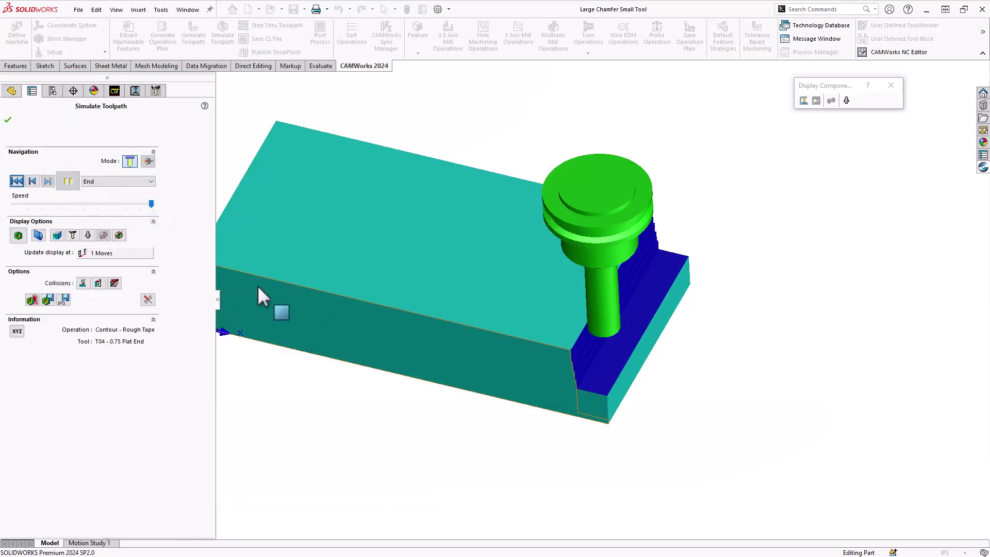
{"action": "middle_click_drag", "start_coordinate": [607, 373], "coordinate": [590, 329]}
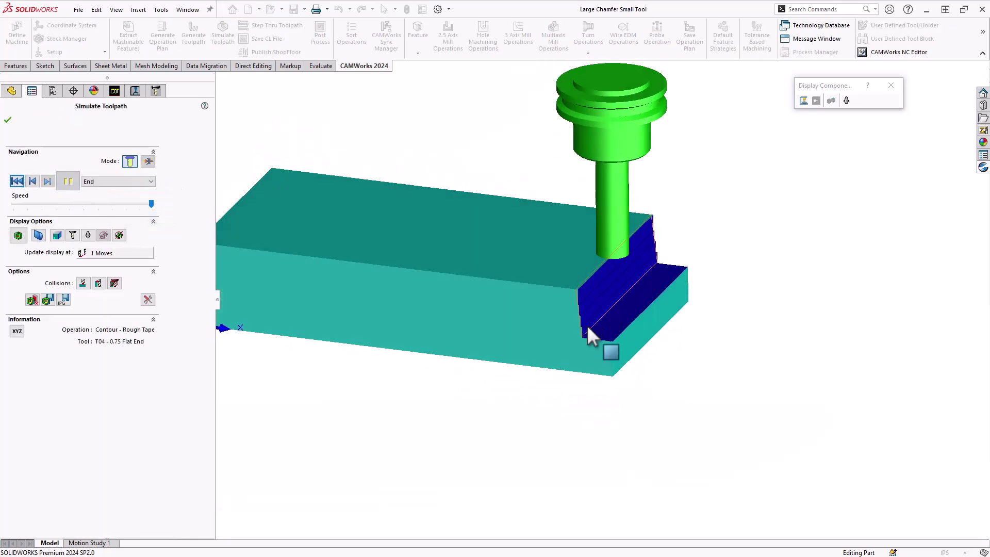
{"action": "left_click", "coordinate": [8, 120]}
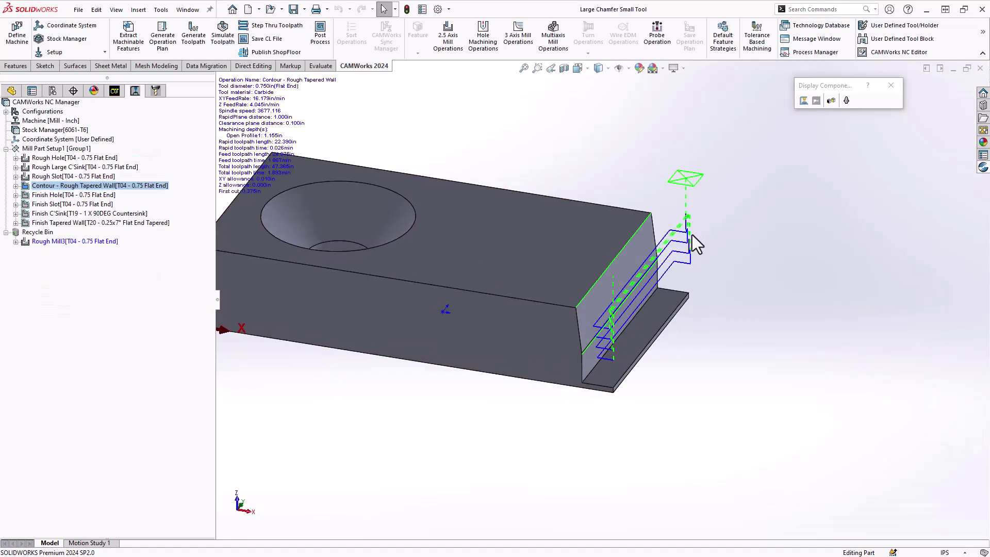